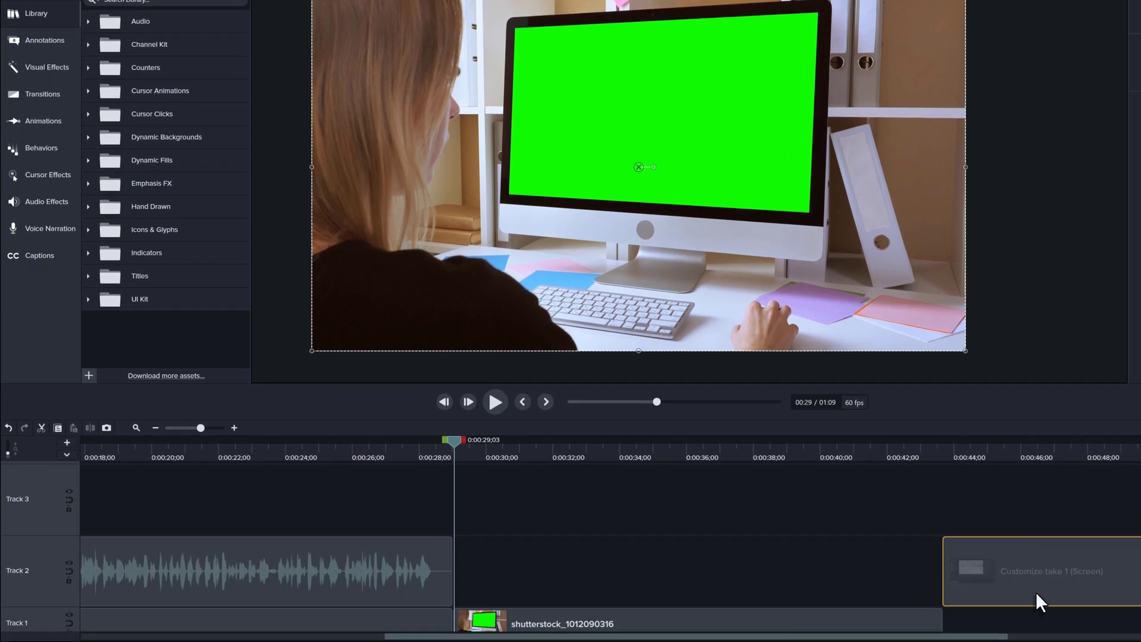
- Move the Customize take 1 clip above the start of the green-screen footage, fit its corners to the monitor's green area and play the result
{"action": "left_click", "coordinate": [1032, 587]}
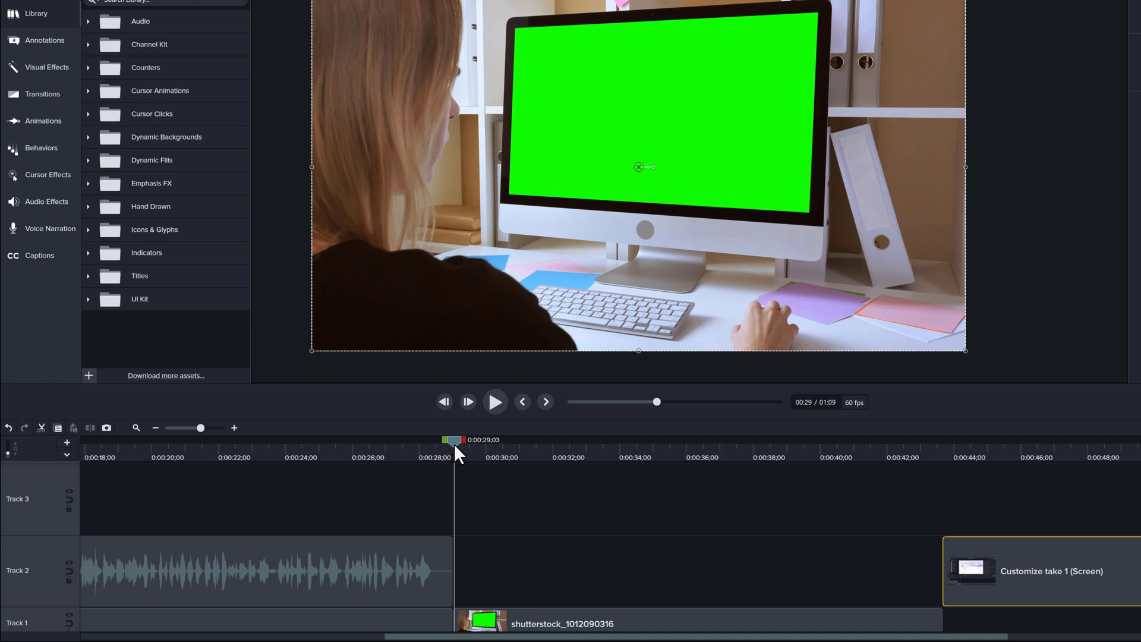
{"action": "left_click_drag", "start_coordinate": [1028, 579], "coordinate": [525, 615]}
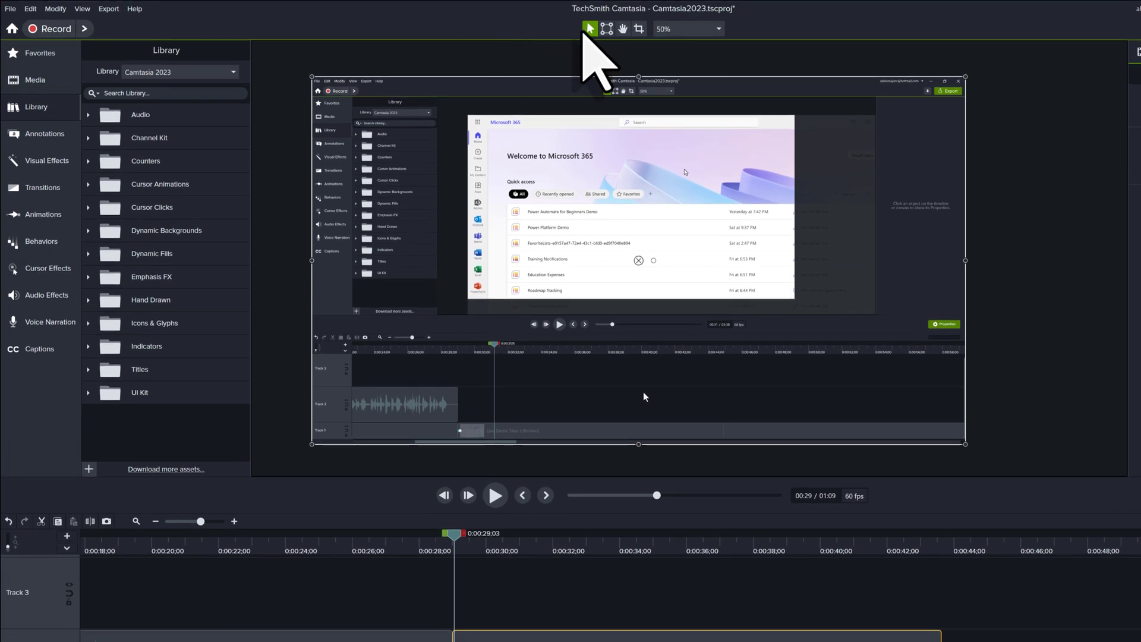
{"action": "left_click", "coordinate": [606, 28]}
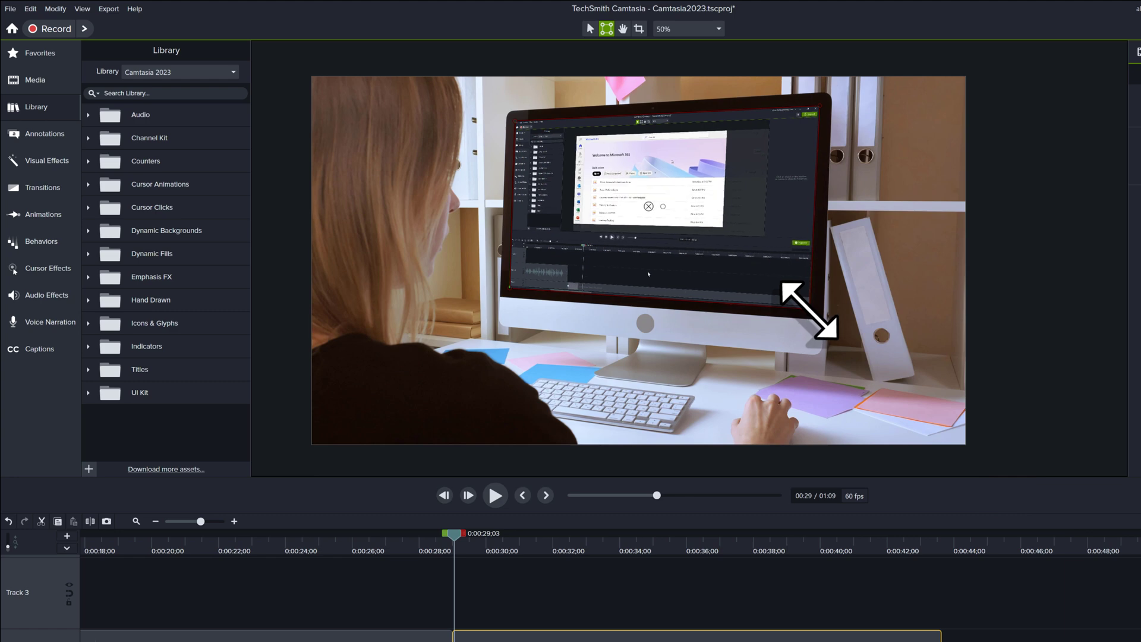
{"action": "left_click", "coordinate": [495, 495]}
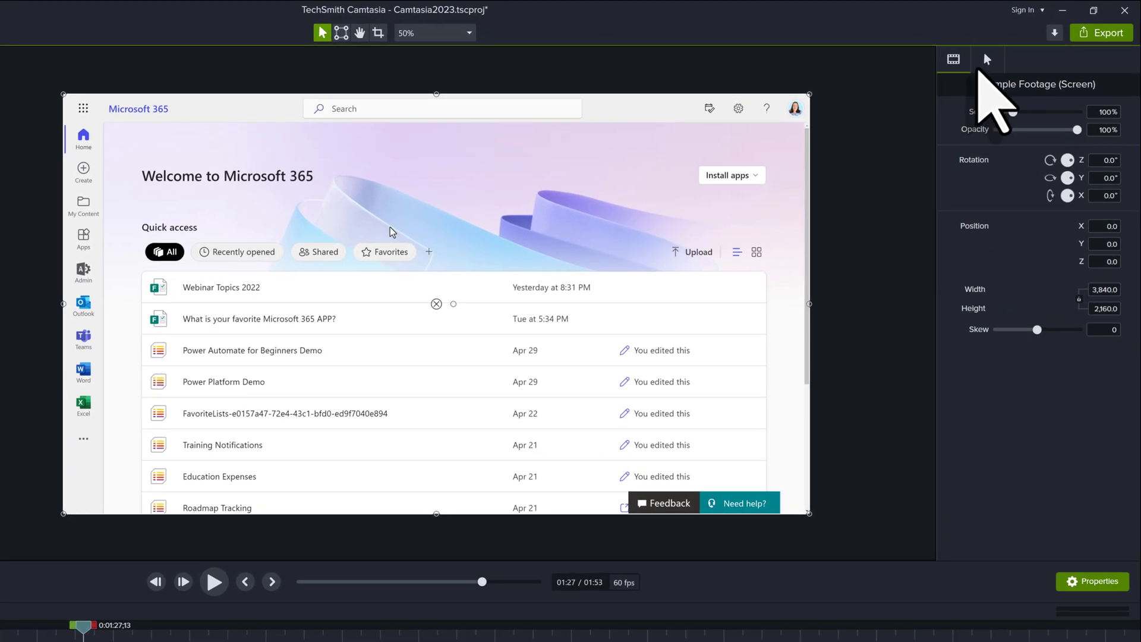
- Enlarge the recorded cursor in the Sample Footage clip to a scale of 1,256%
{"action": "left_click", "coordinate": [988, 59]}
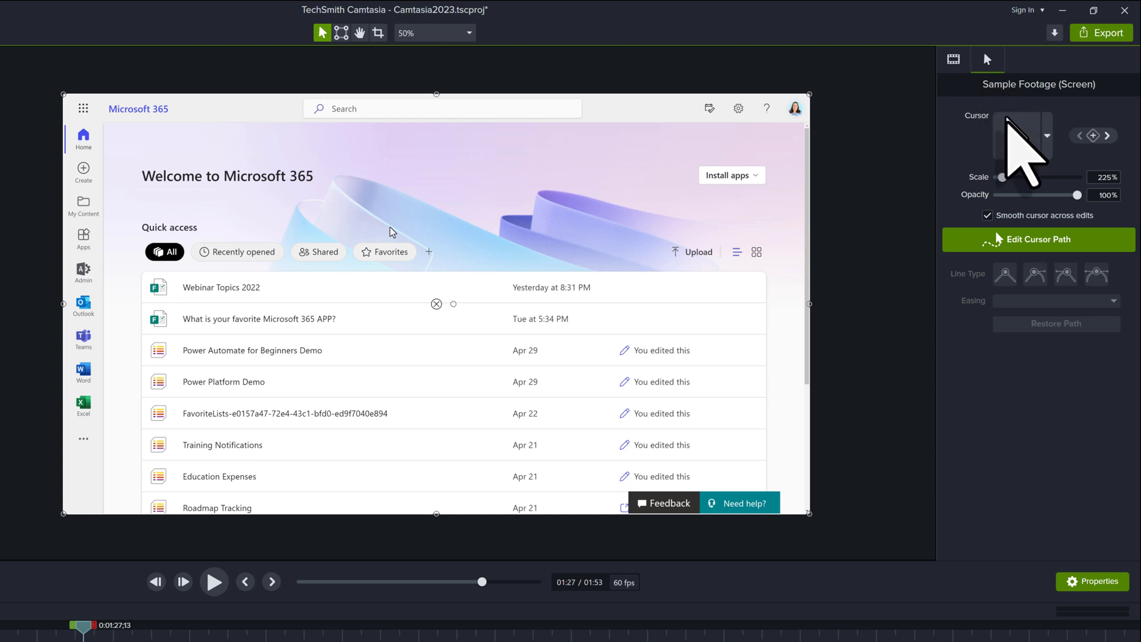
{"action": "left_click_drag", "start_coordinate": [1002, 178], "coordinate": [1046, 195]}
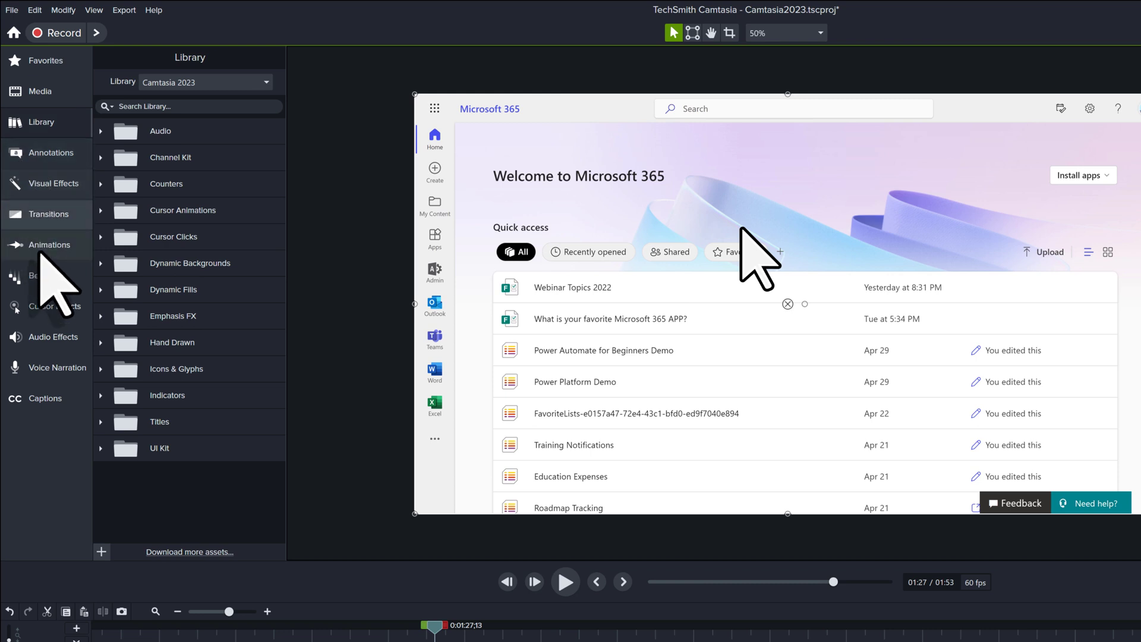
- Apply the Cursor Color effect with a warm yellow light tone and the Cursor Shadow effect to the Sample Footage clip
{"action": "left_click", "coordinate": [49, 308]}
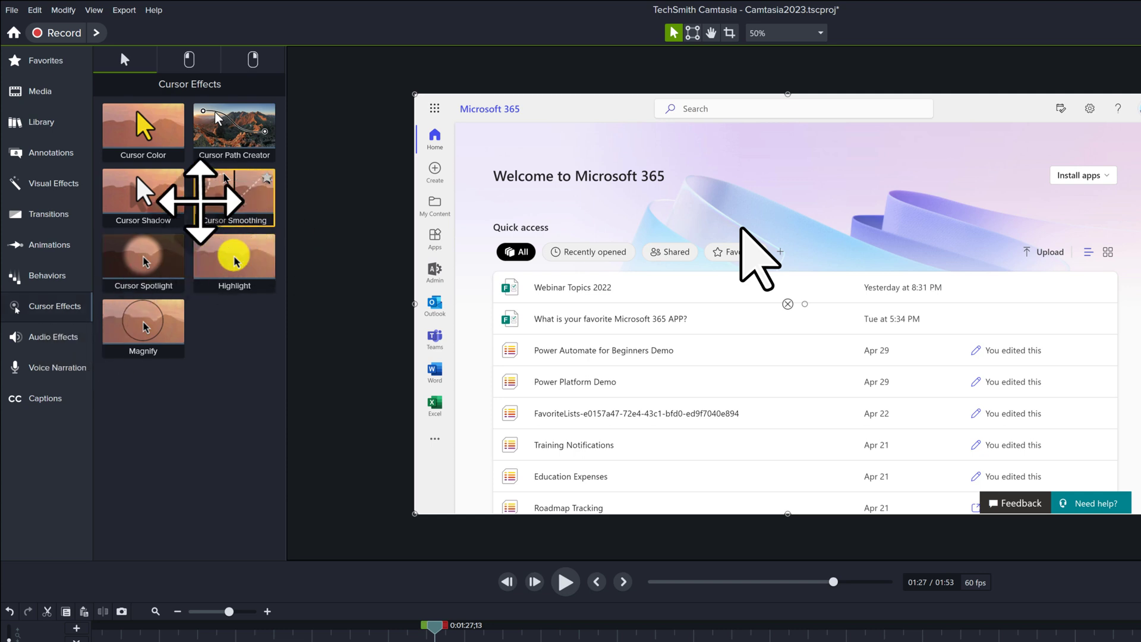
{"action": "left_click_drag", "start_coordinate": [162, 177], "coordinate": [495, 635]}
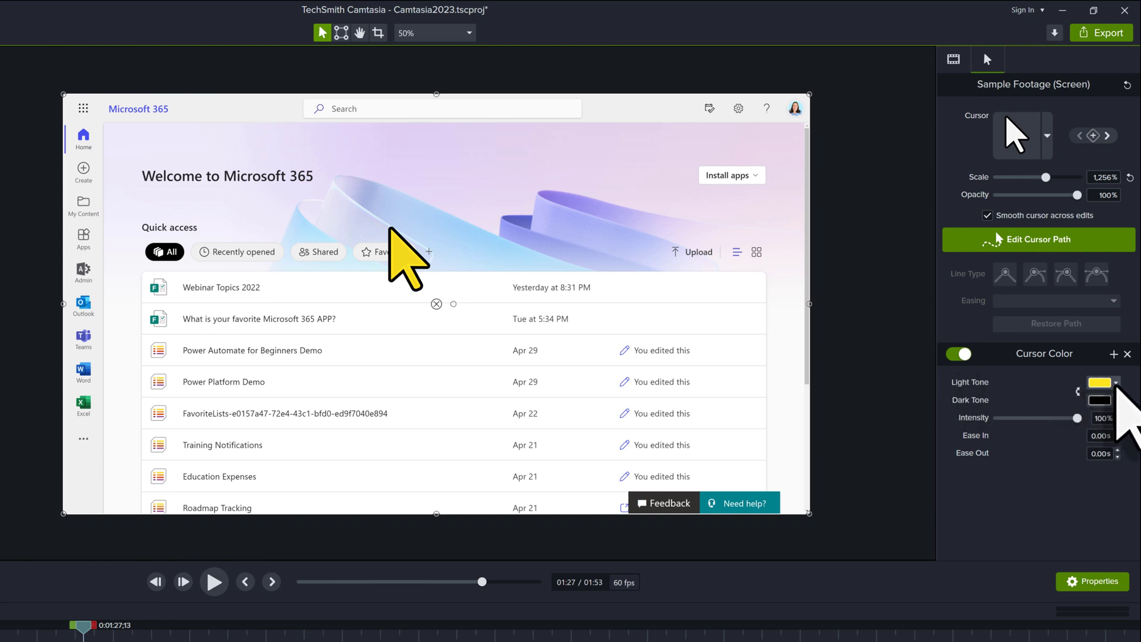
{"action": "left_click", "coordinate": [1115, 384]}
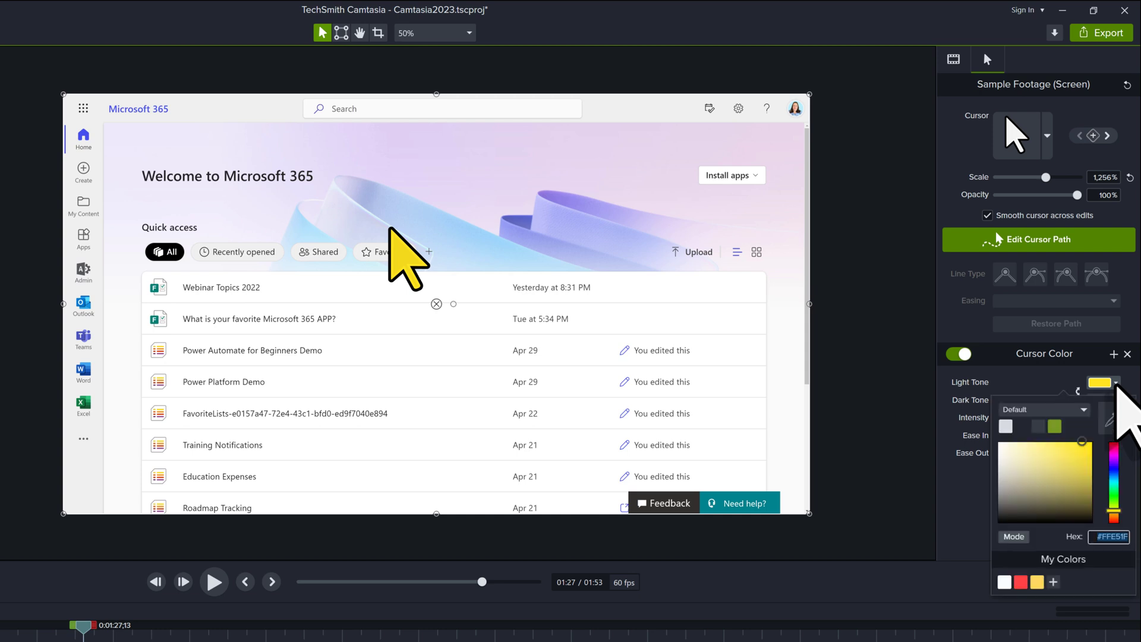
{"action": "left_click", "coordinate": [1054, 426]}
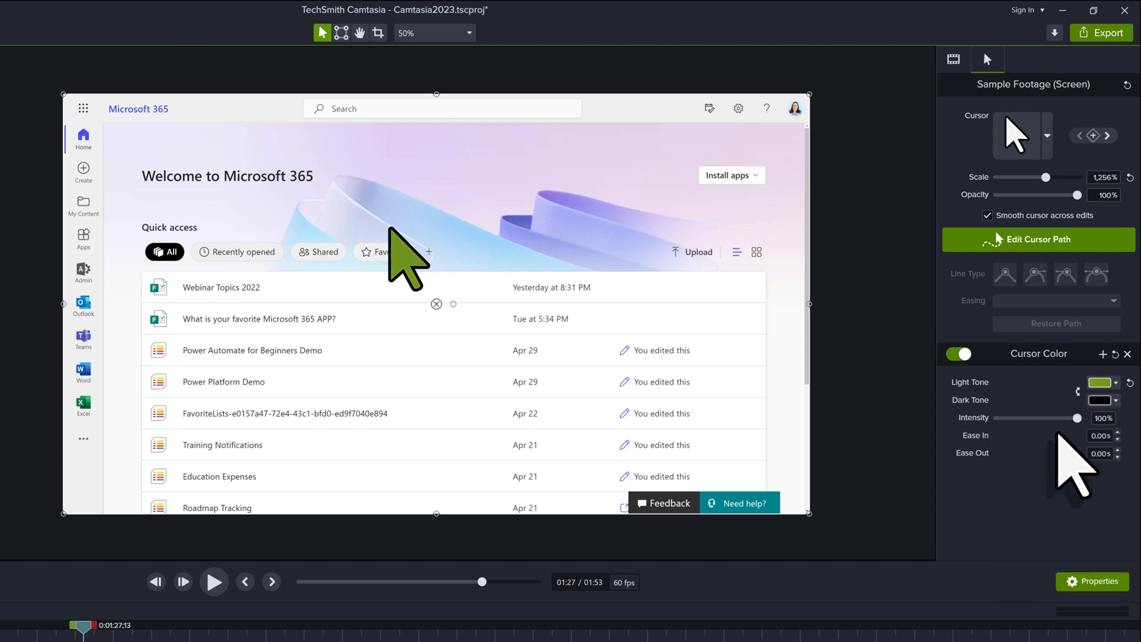
{"action": "left_click", "coordinate": [1130, 383]}
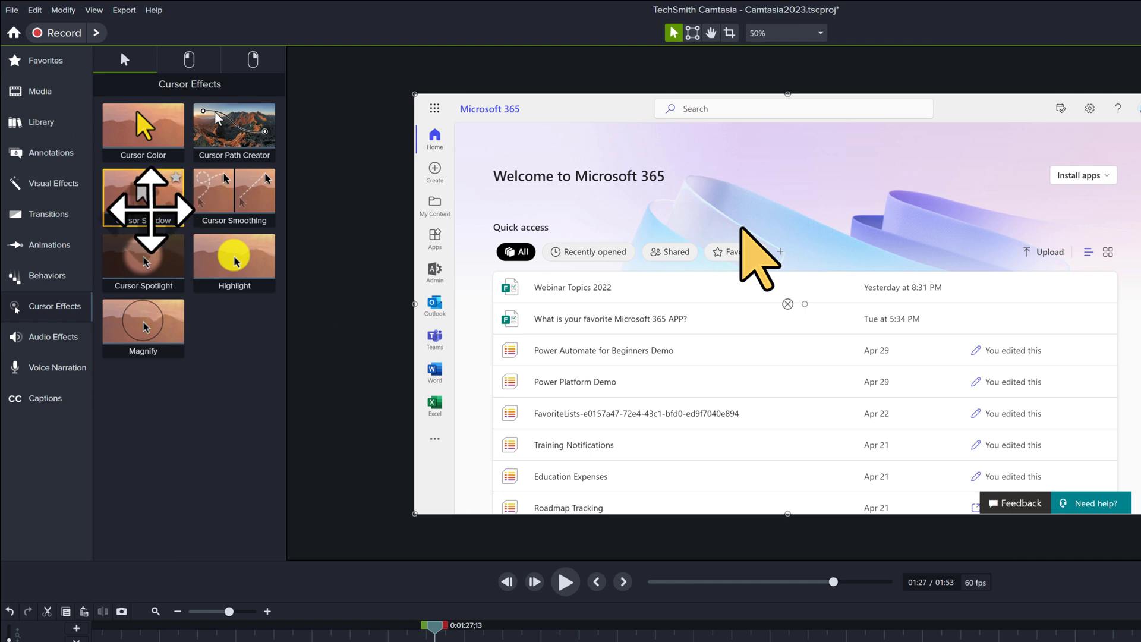
{"action": "left_click_drag", "start_coordinate": [141, 202], "coordinate": [747, 273]}
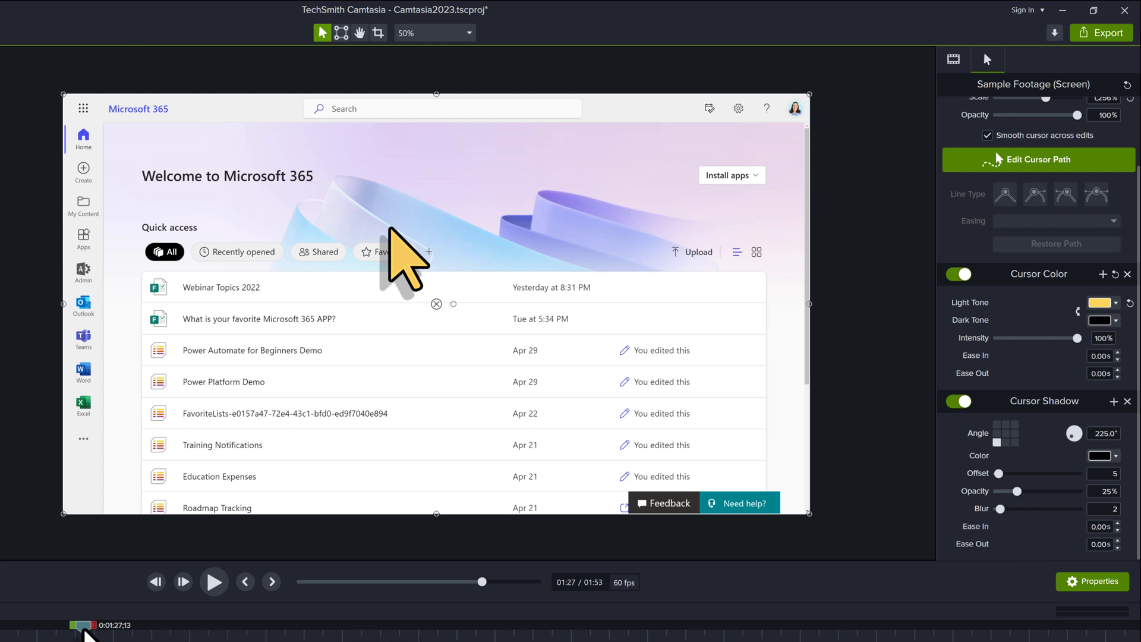
- Preview the cursor effects up to about 1:33 in the timeline, and switch Cursor Color off and on again to compare
{"action": "left_click", "coordinate": [214, 582]}
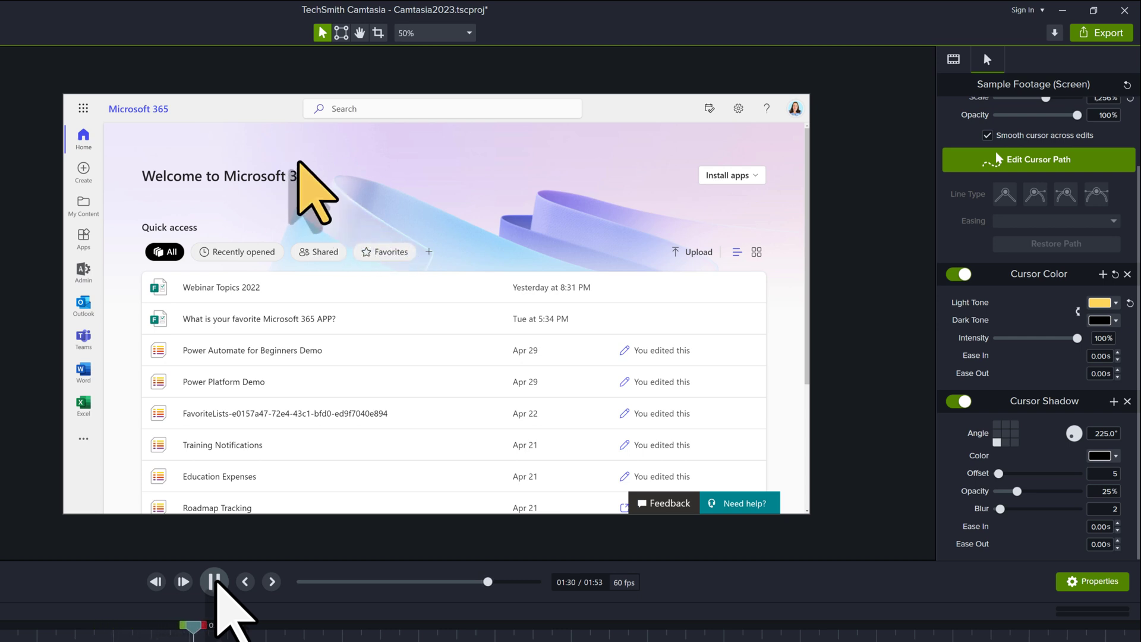
{"action": "left_click", "coordinate": [215, 583]}
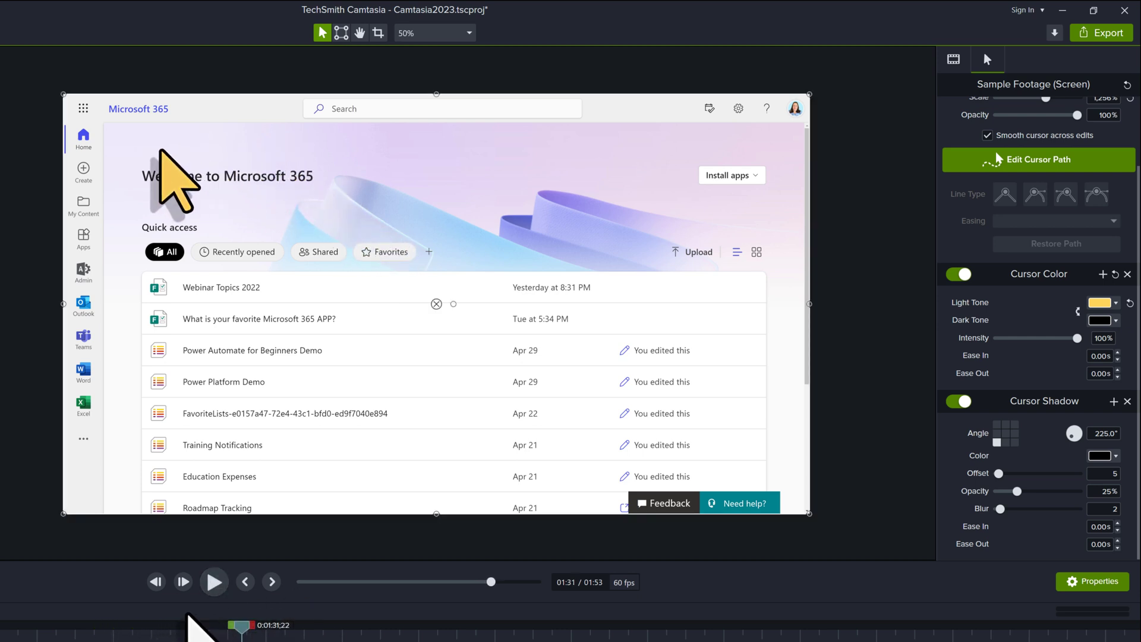
{"action": "left_click_drag", "start_coordinate": [238, 628], "coordinate": [334, 623]}
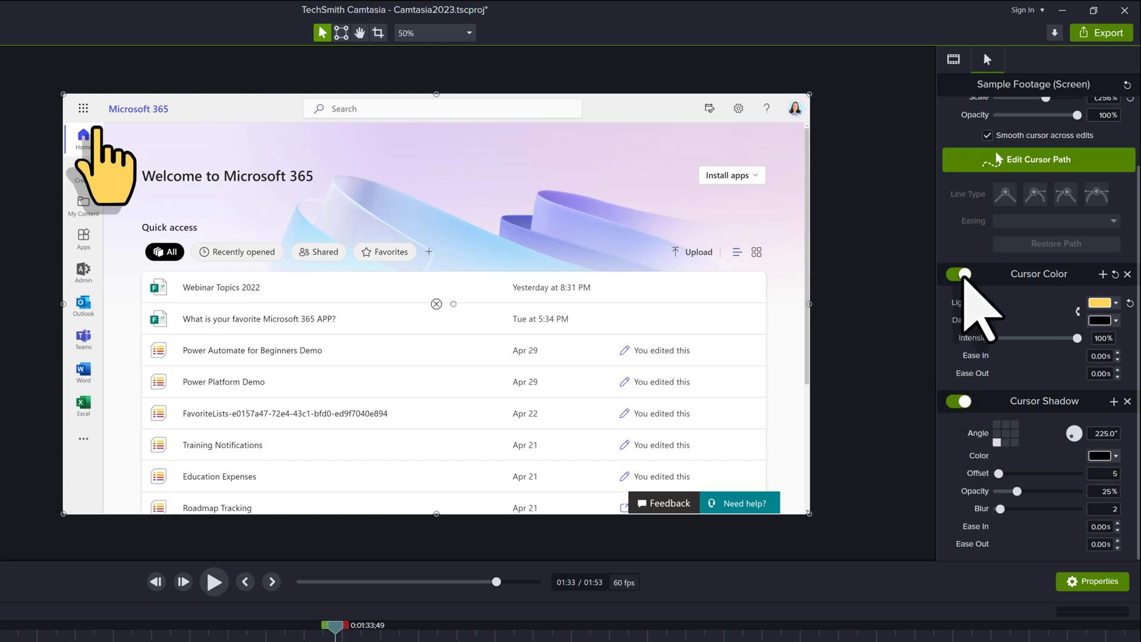
{"action": "left_click", "coordinate": [960, 275]}
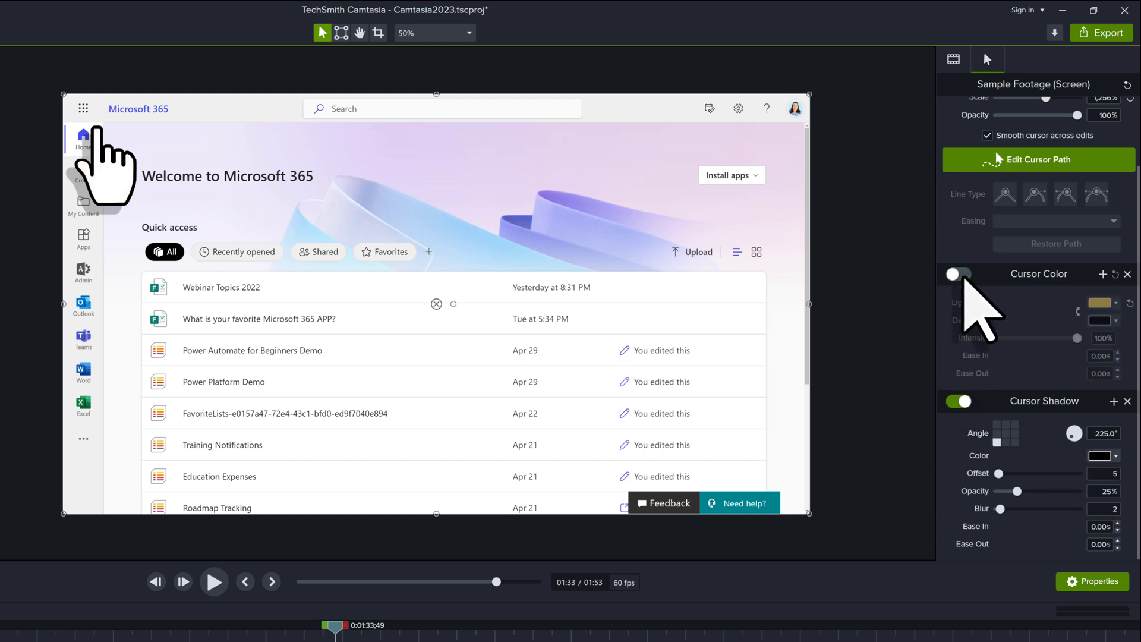
{"action": "left_click", "coordinate": [963, 276]}
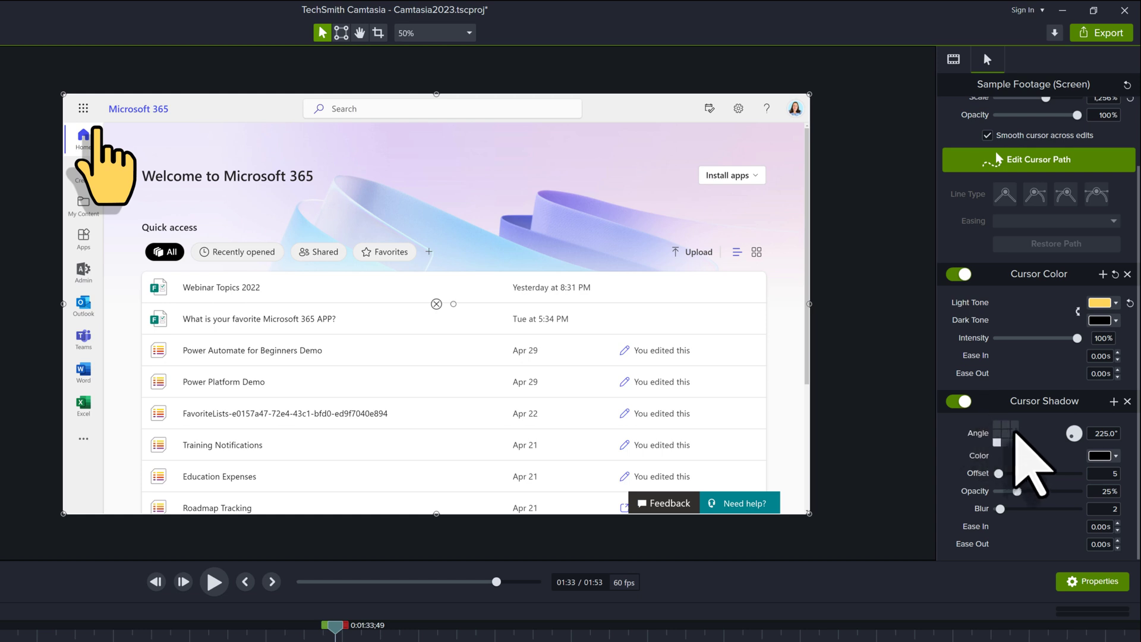
- Set the Cursor Shadow offset to 1, and remove the Cursor Color and Cursor Shadow effects from the clip
{"action": "left_click_drag", "start_coordinate": [998, 473], "coordinate": [997, 474]}
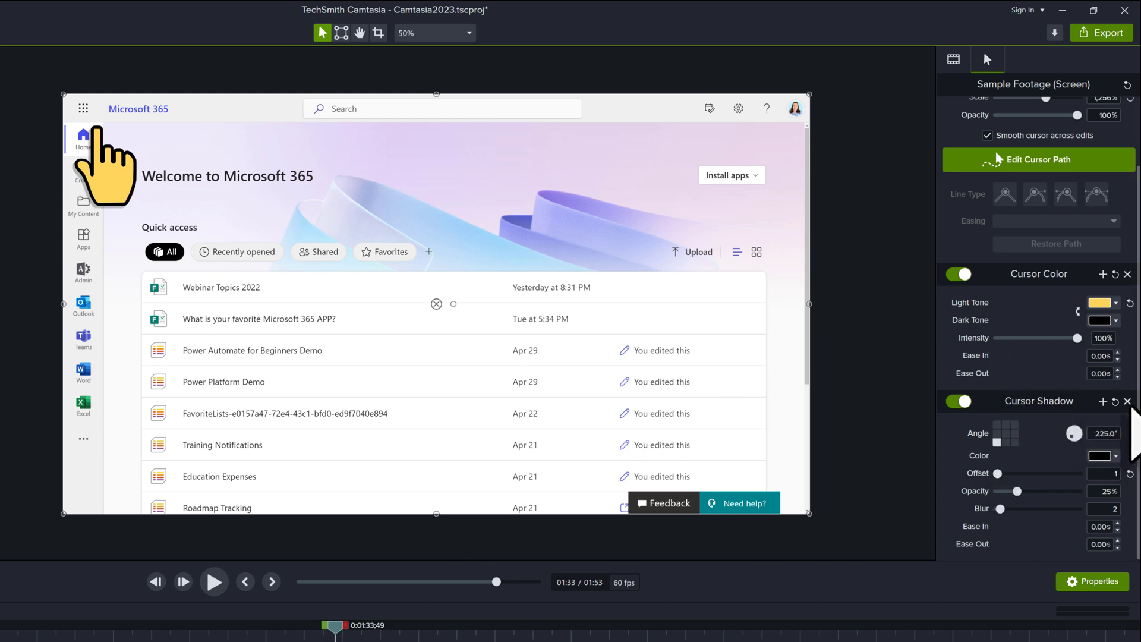
{"action": "scroll", "coordinate": [1131, 410], "scroll_direction": "up", "scroll_amount": 2}
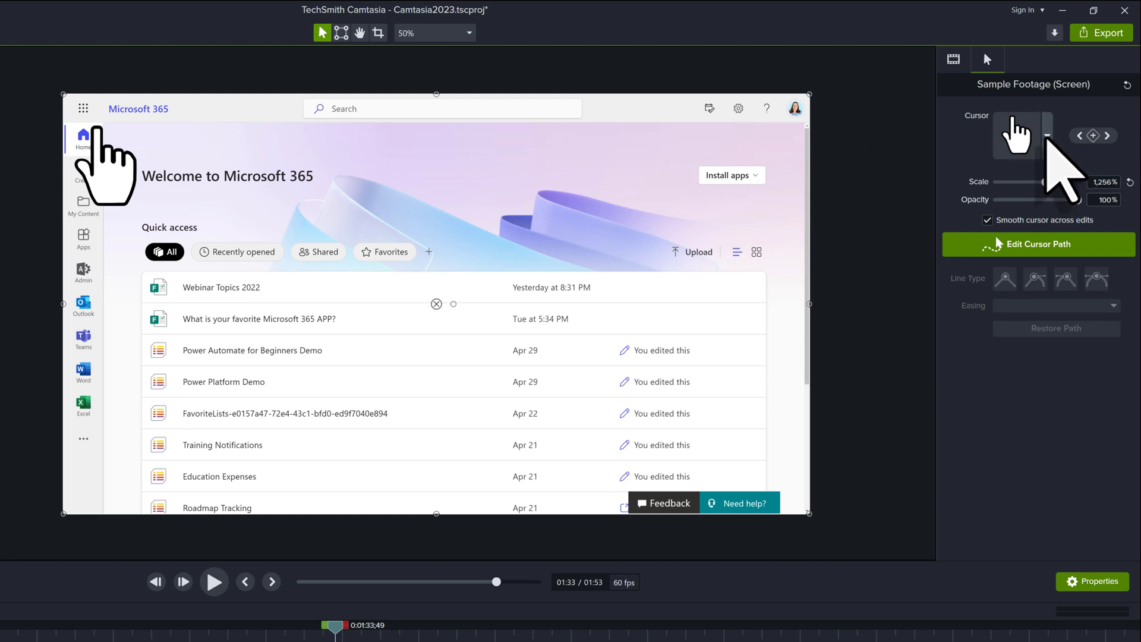
- Replace the current hand cursor with the second name-badge image from Custom Cursors and set the cursor scale to 2,000%
{"action": "left_click", "coordinate": [1045, 138]}
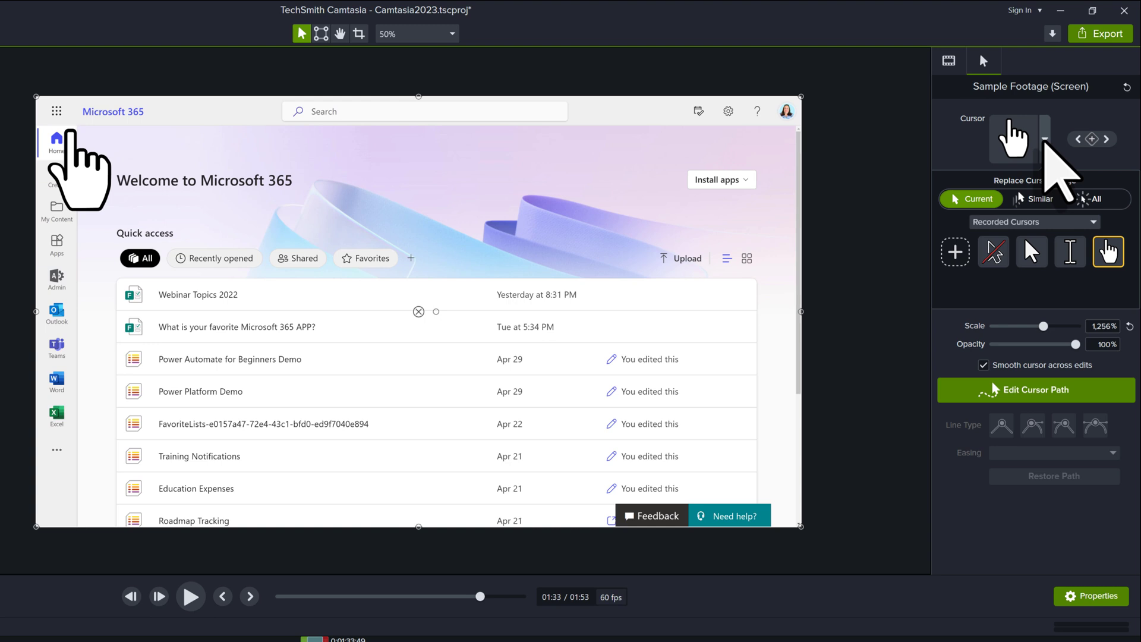
{"action": "left_click", "coordinate": [1093, 223]}
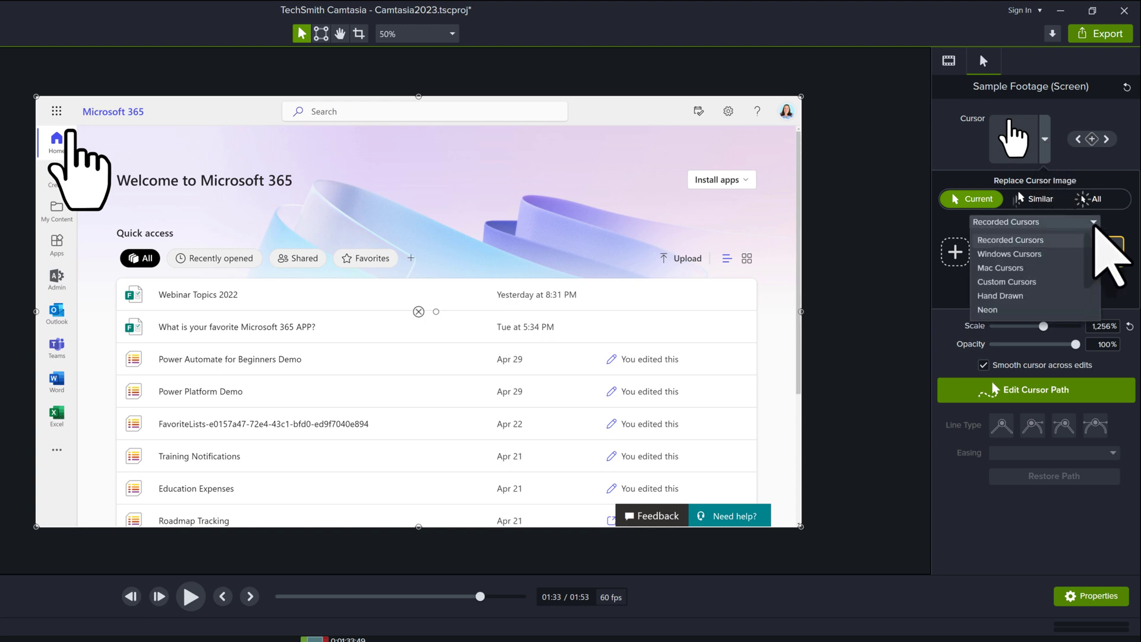
{"action": "left_click", "coordinate": [1026, 283]}
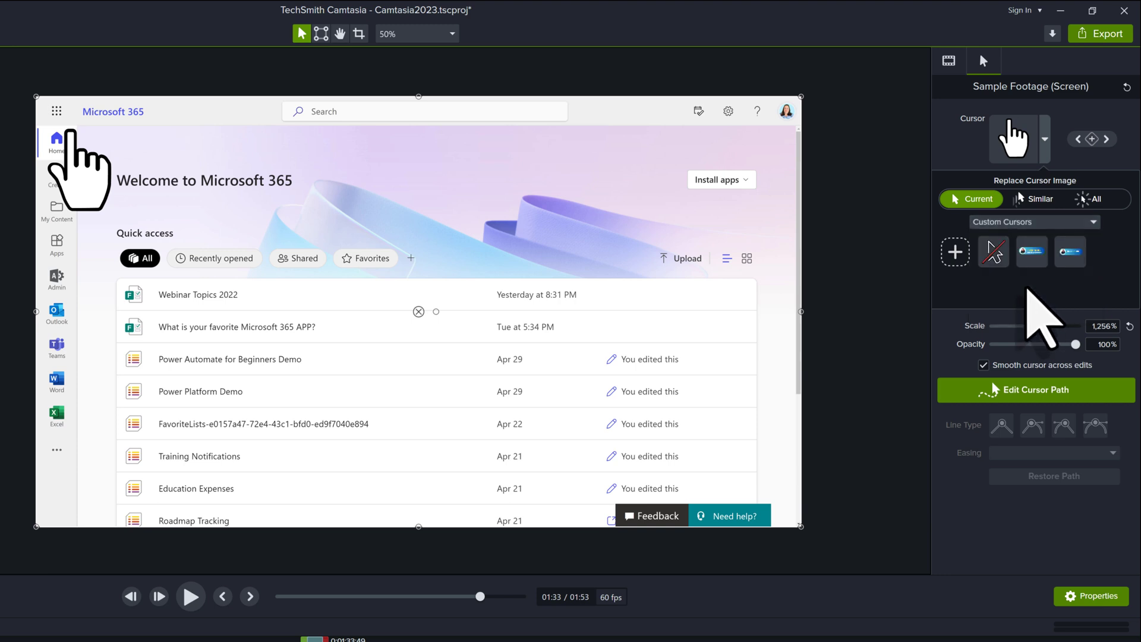
{"action": "left_click", "coordinate": [1068, 260]}
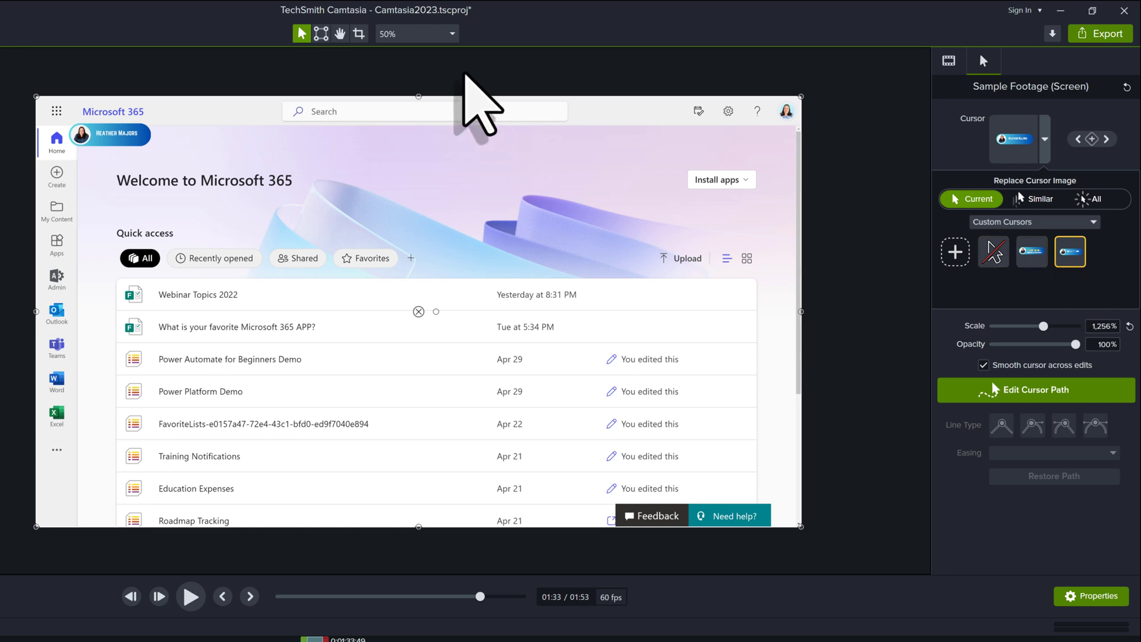
{"action": "left_click_drag", "start_coordinate": [1044, 326], "coordinate": [1085, 326]}
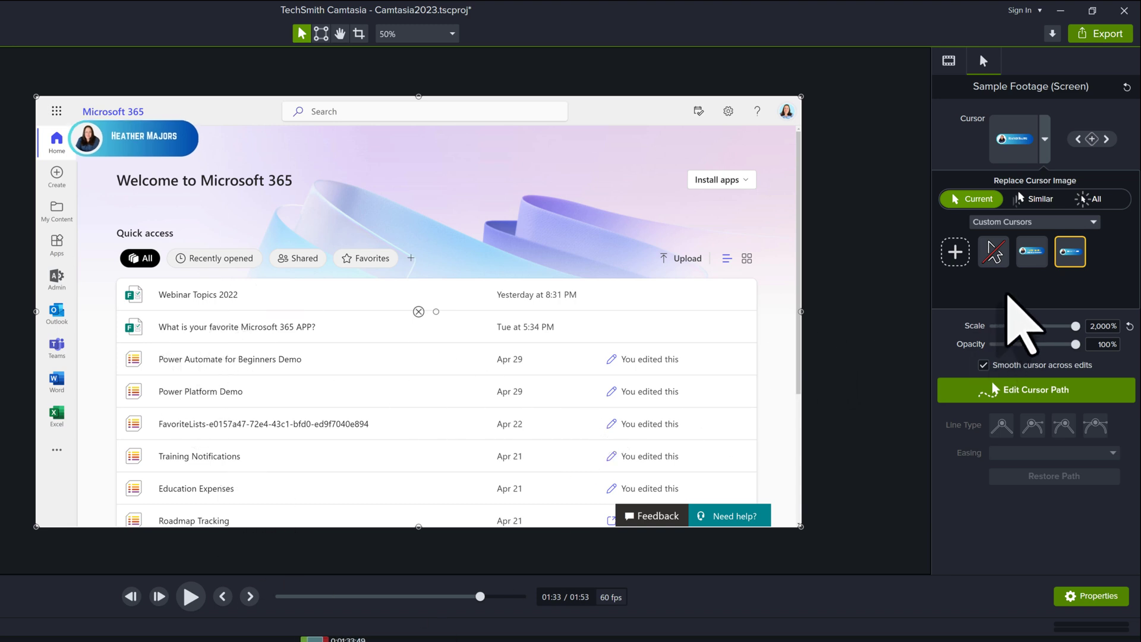
{"action": "left_click", "coordinate": [1046, 265]}
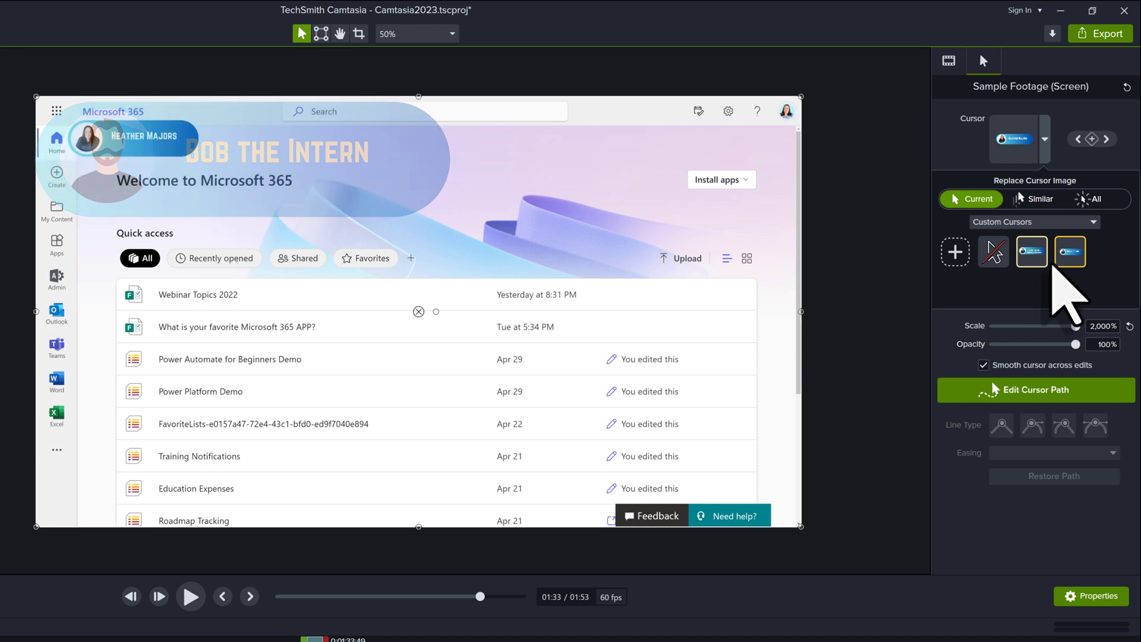
- Switch the replacement cursors to the Neon collection and apply the green tree-shaped cursor at about 1:43 in the timeline
{"action": "left_click", "coordinate": [1093, 222]}
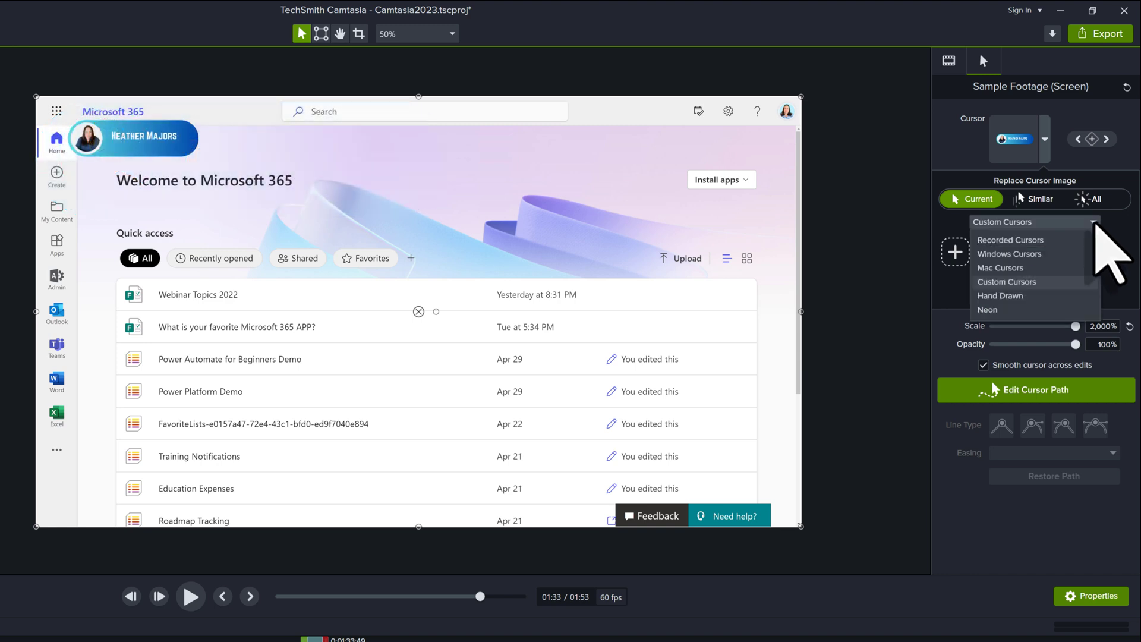
{"action": "left_click", "coordinate": [989, 312]}
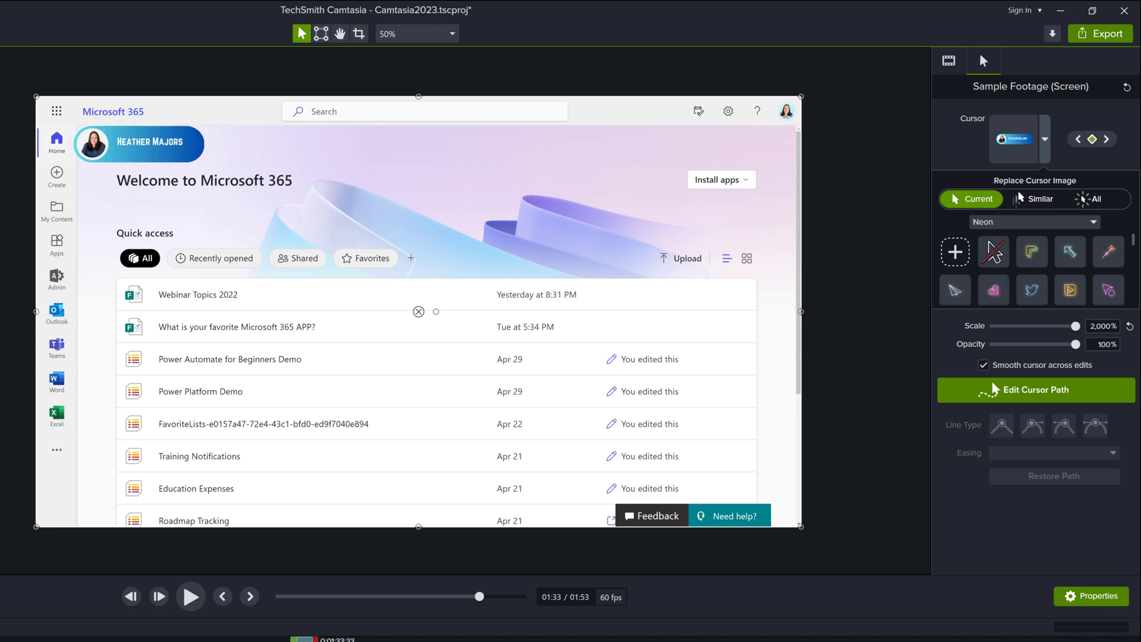
{"action": "scroll", "coordinate": [1106, 261], "scroll_direction": "down", "scroll_amount": 3}
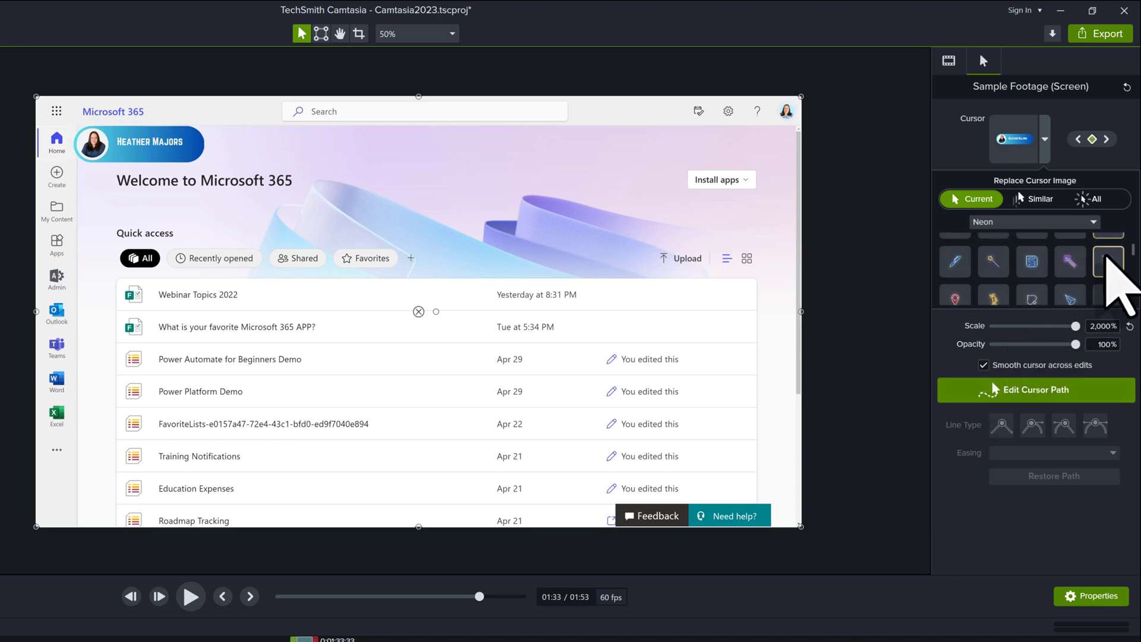
{"action": "scroll", "coordinate": [1111, 274], "scroll_direction": "down", "scroll_amount": 2}
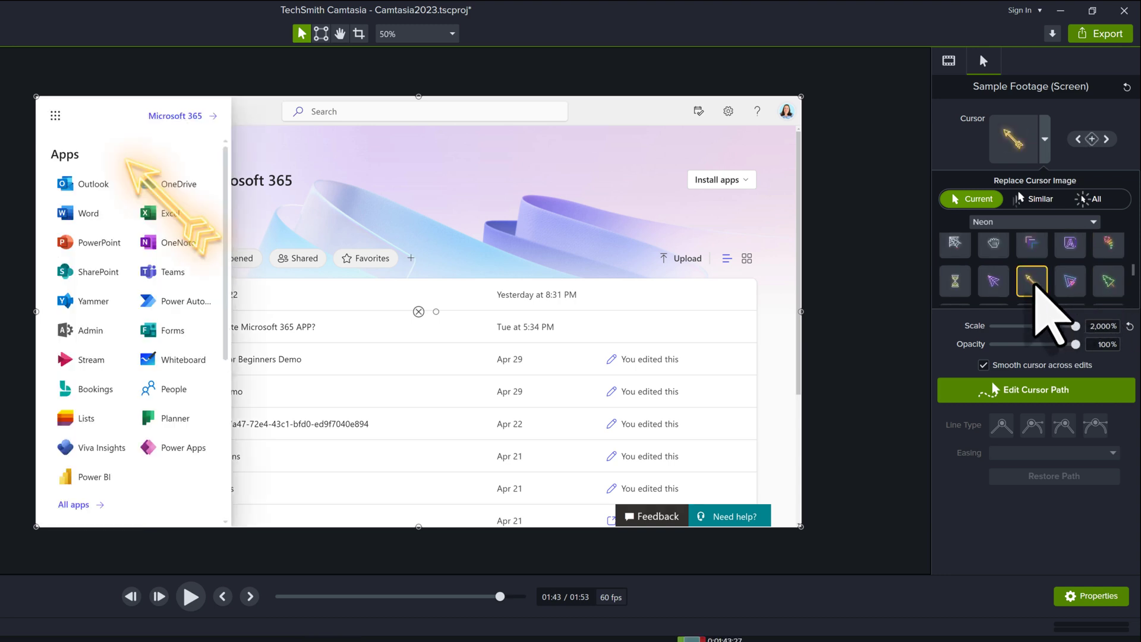
{"action": "left_click", "coordinate": [1108, 282]}
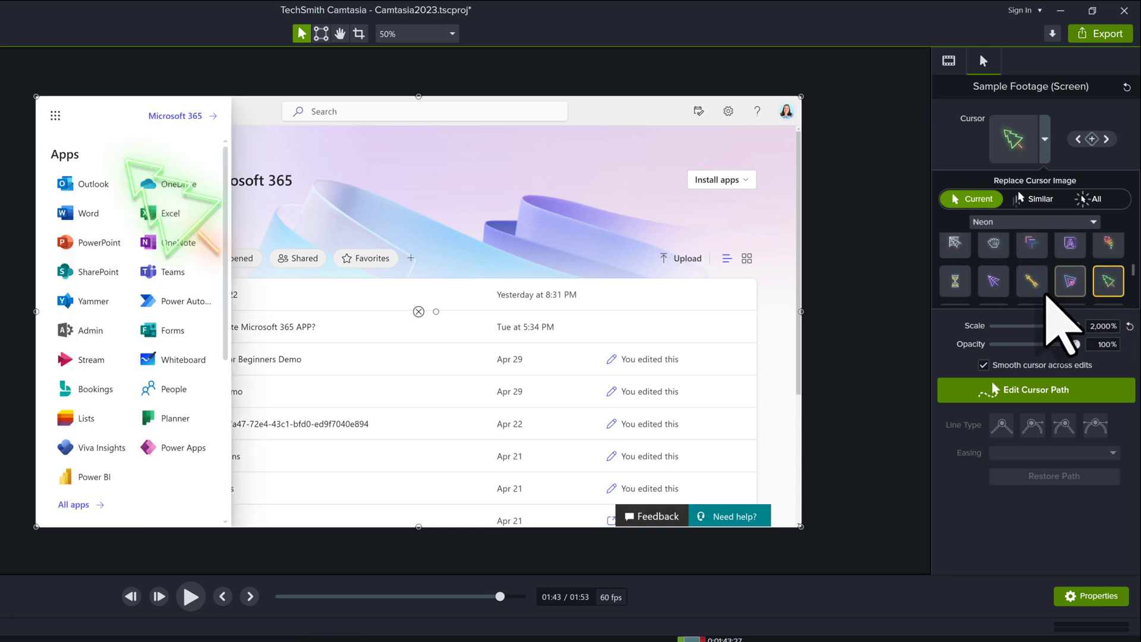
- Try the blue neon sword and the neon paintbrush as the current cursor image
{"action": "scroll", "coordinate": [1046, 297], "scroll_direction": "down", "scroll_amount": 1}
{"action": "left_click", "coordinate": [993, 286]}
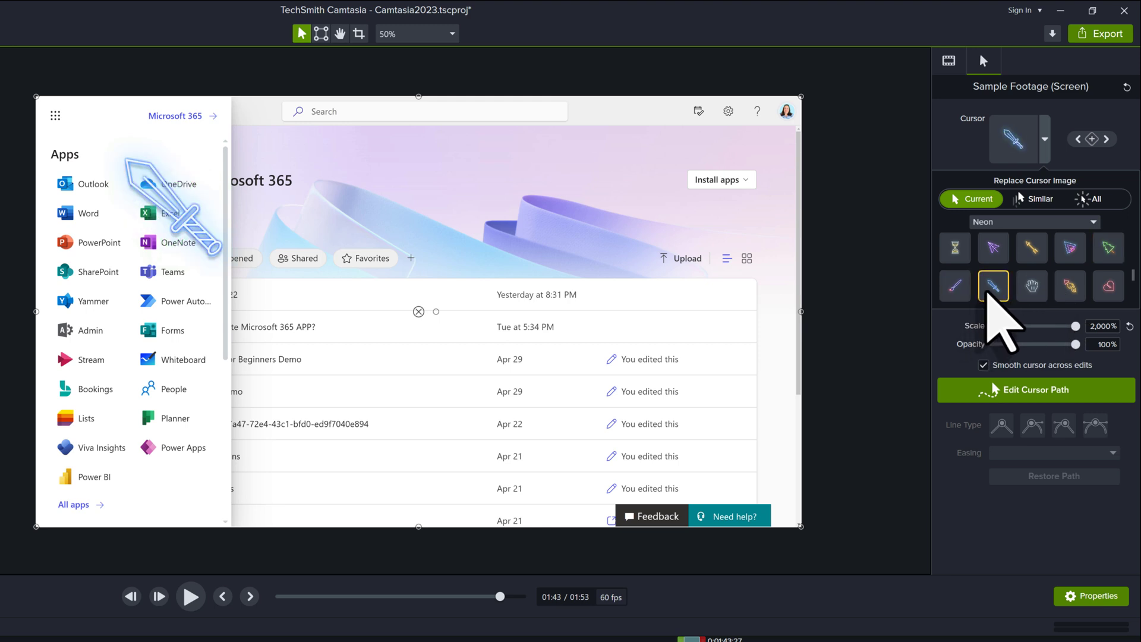
{"action": "left_click", "coordinate": [955, 286]}
{"action": "scroll", "coordinate": [1010, 279], "scroll_direction": "down", "scroll_amount": 2}
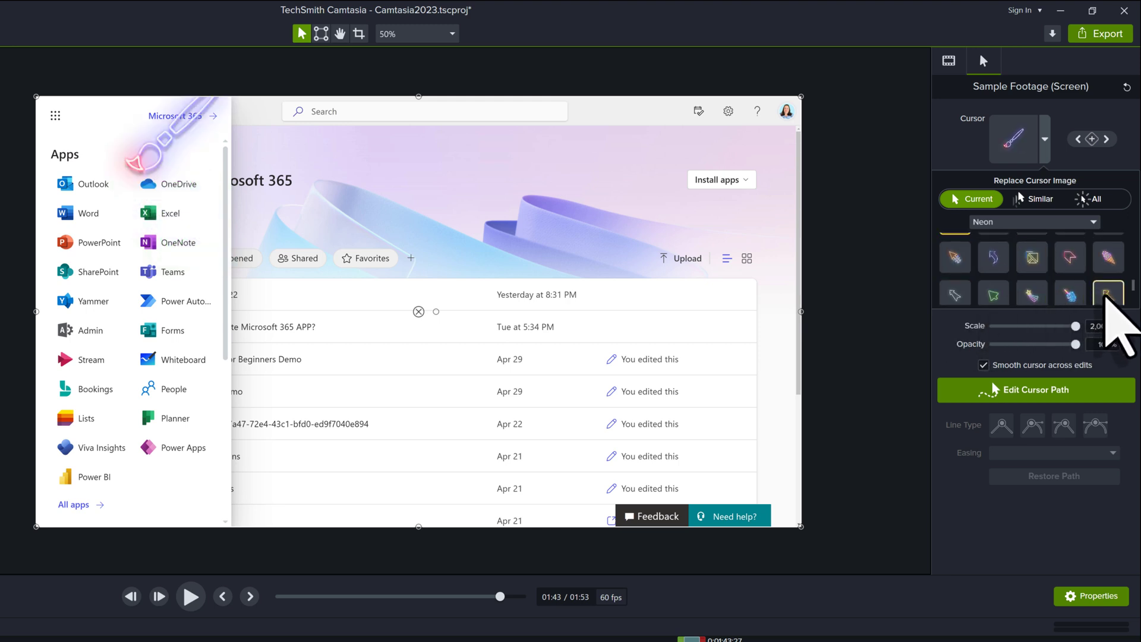
- Try the outlined orange neon arrow as the current cursor, and replace it with the dotted yellow neon arrow
{"action": "left_click", "coordinate": [1106, 293]}
{"action": "scroll", "coordinate": [1001, 285], "scroll_direction": "down", "scroll_amount": 1}
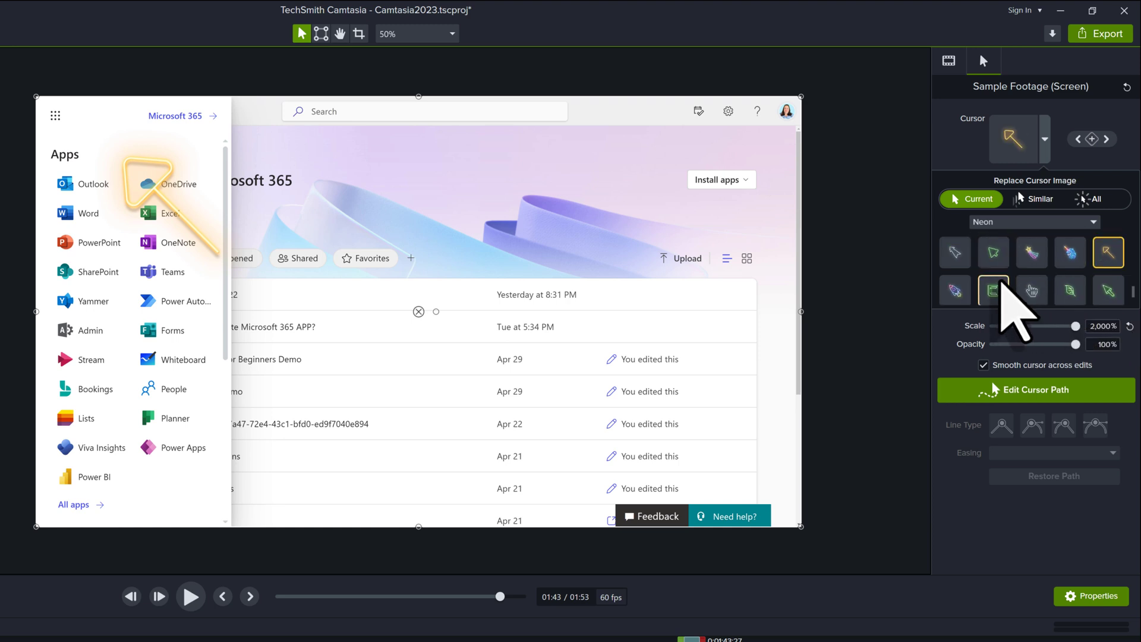
{"action": "scroll", "coordinate": [1097, 294], "scroll_direction": "down", "scroll_amount": 1}
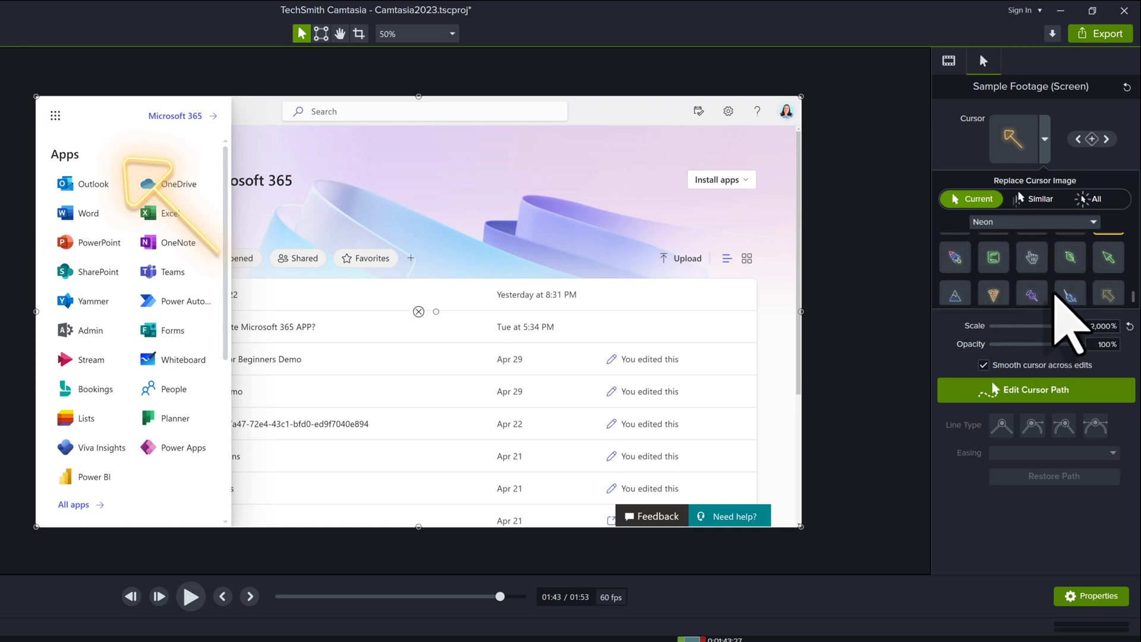
{"action": "left_click", "coordinate": [1105, 294]}
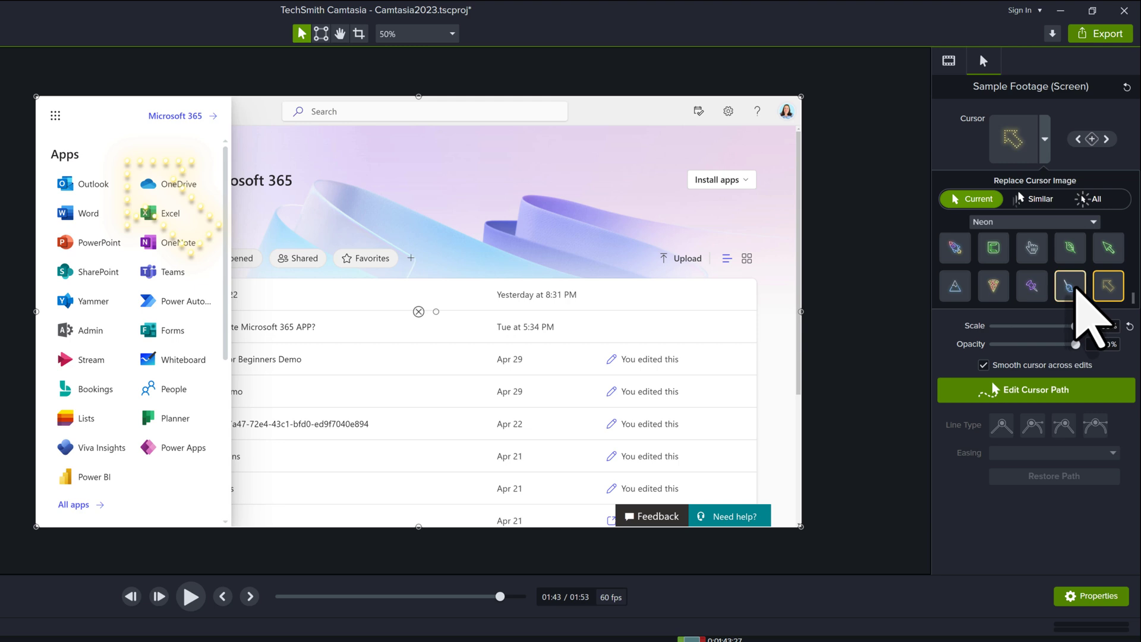
- Apply the blue neon mountain as the current cursor, and at about 1:33 lower the arrow cursor's opacity all the way
{"action": "left_click", "coordinate": [954, 287]}
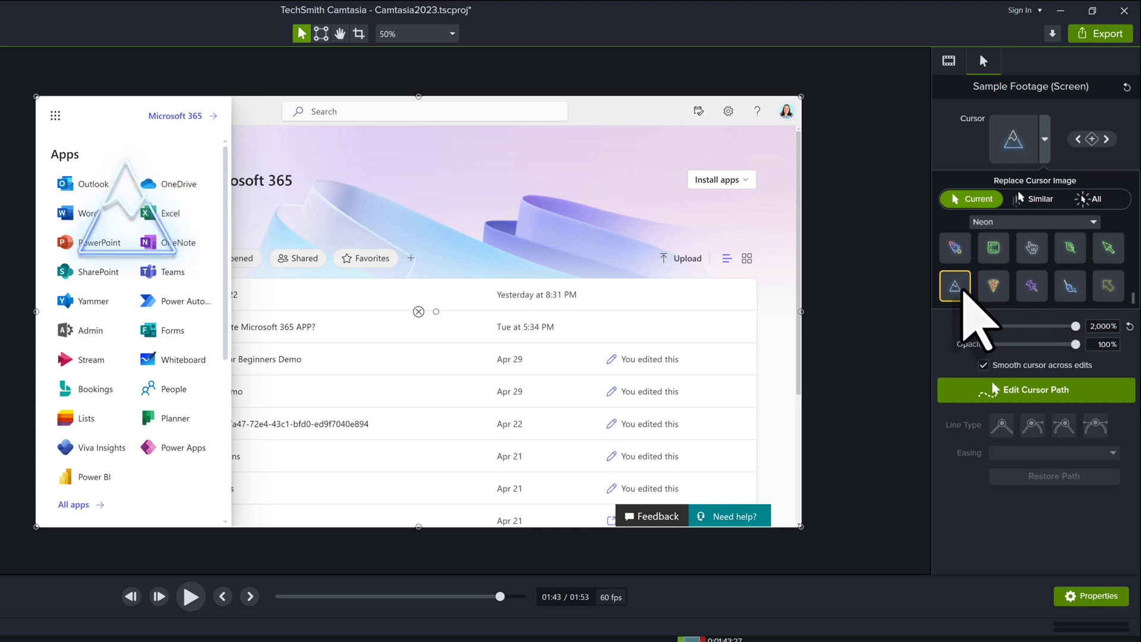
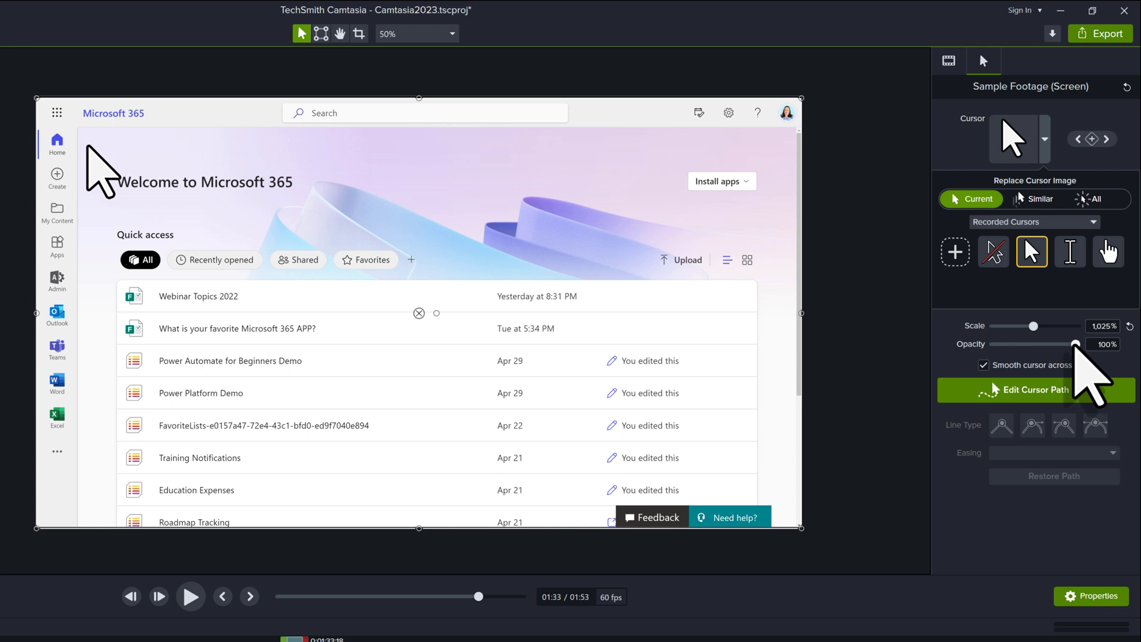
{"action": "left_click_drag", "start_coordinate": [1081, 347], "coordinate": [978, 347]}
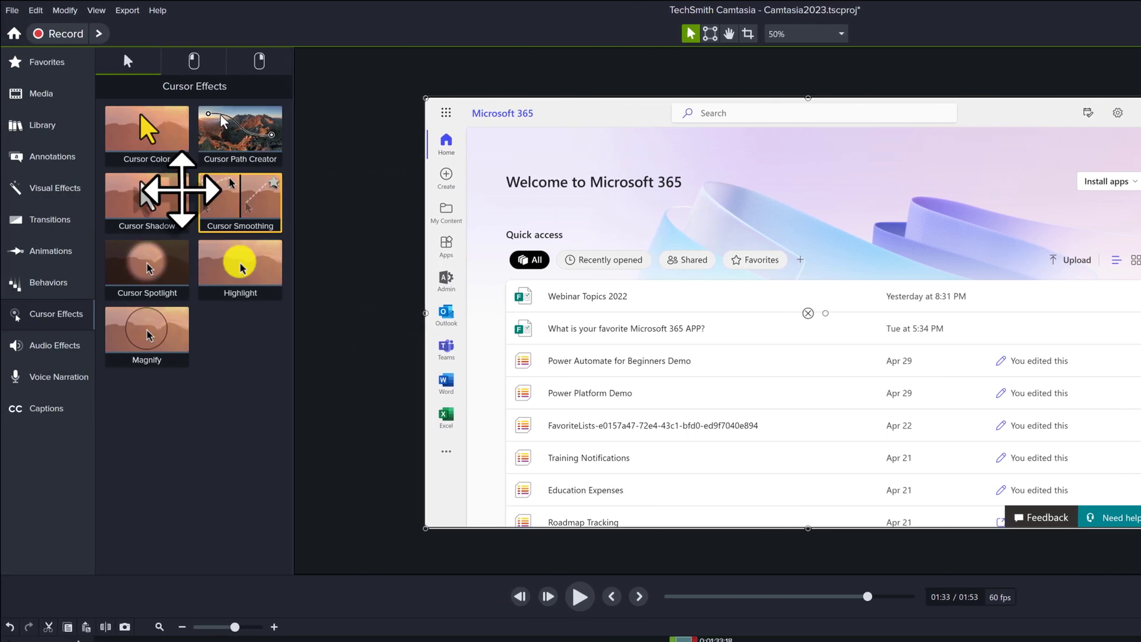
- Add Hand Raise Finger Win 1 from the library's Cursor Animations to the canvas, positioned with its fingertip at the app launcher icon
{"action": "left_click", "coordinate": [57, 126]}
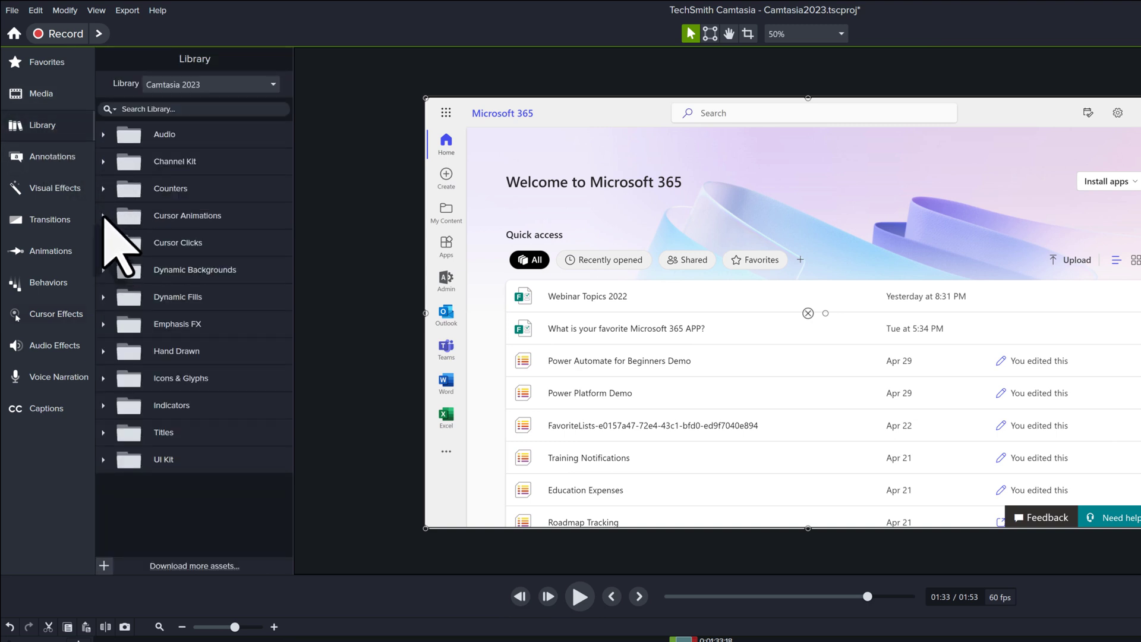
{"action": "left_click", "coordinate": [104, 217]}
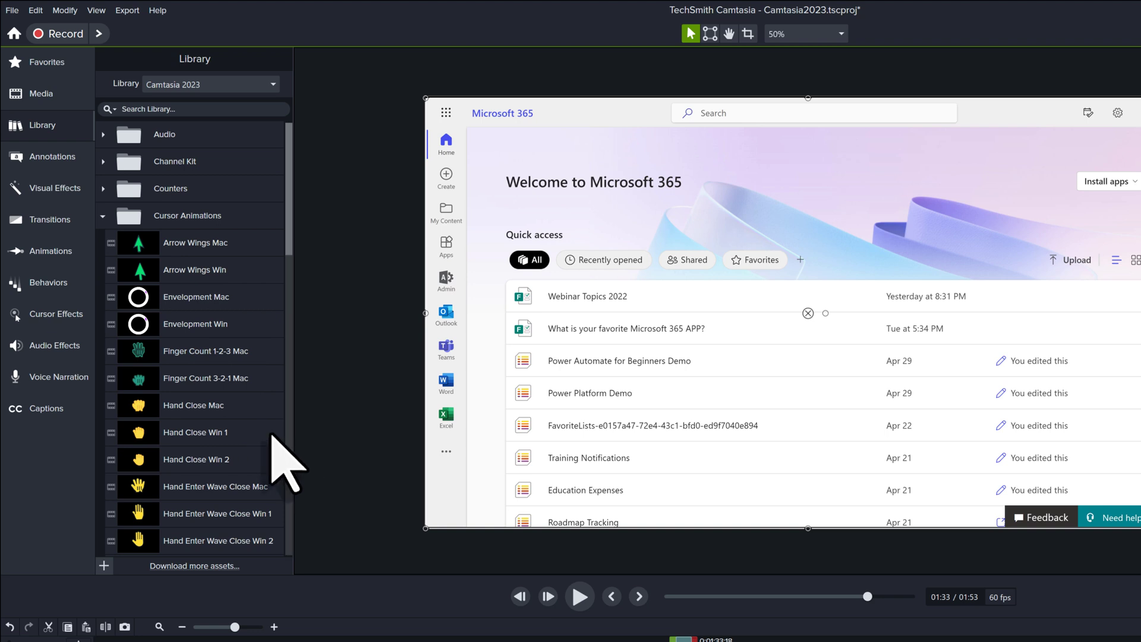
{"action": "scroll", "coordinate": [220, 434], "scroll_direction": "down", "scroll_amount": 2}
{"action": "scroll", "coordinate": [215, 419], "scroll_direction": "down", "scroll_amount": 5}
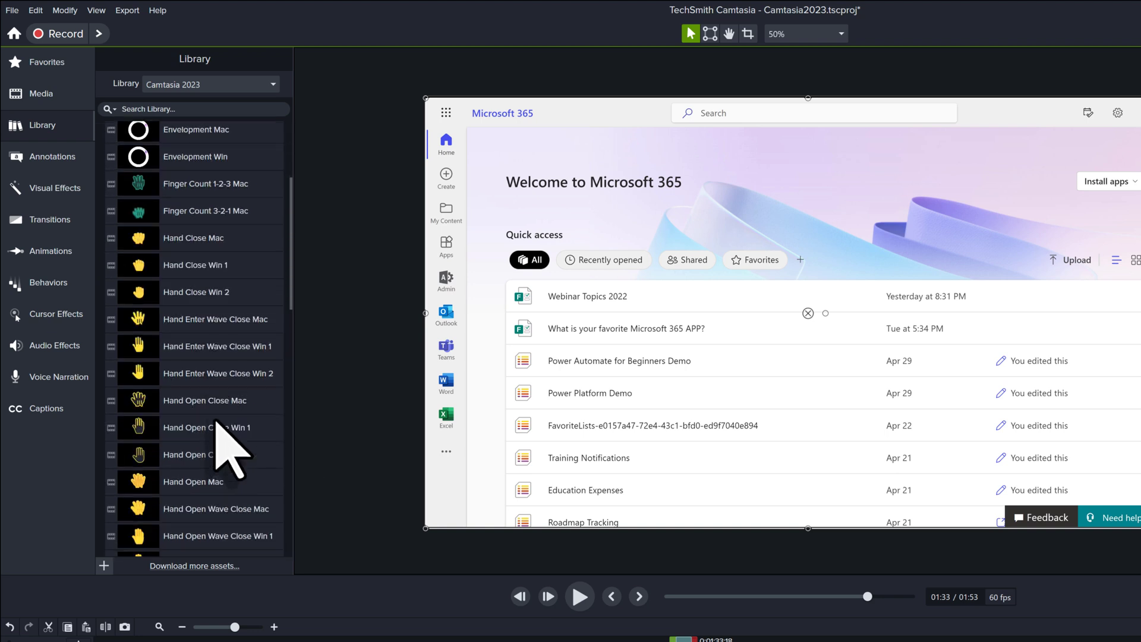
{"action": "scroll", "coordinate": [216, 420], "scroll_direction": "down", "scroll_amount": 2}
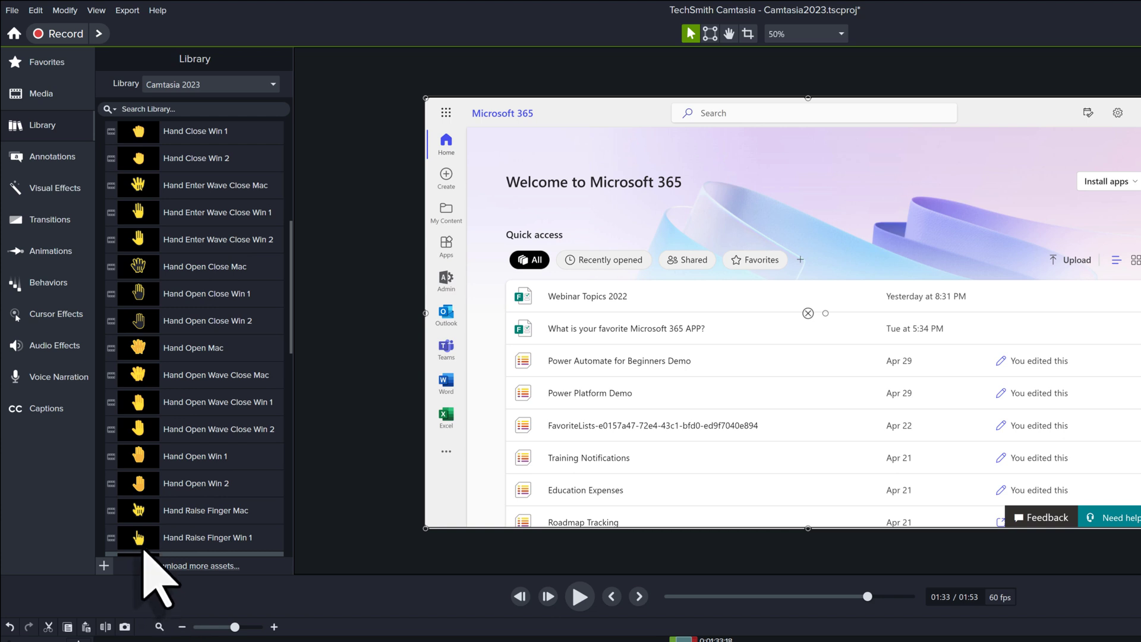
{"action": "left_click_drag", "start_coordinate": [141, 541], "coordinate": [467, 202]}
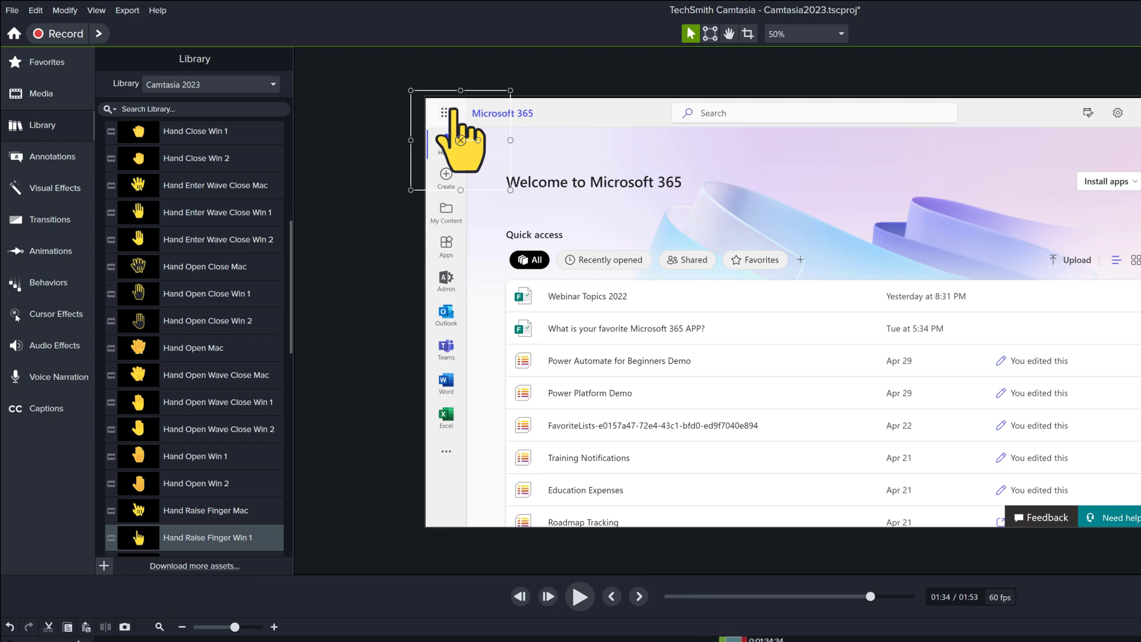
{"action": "left_click_drag", "start_coordinate": [463, 158], "coordinate": [458, 171]}
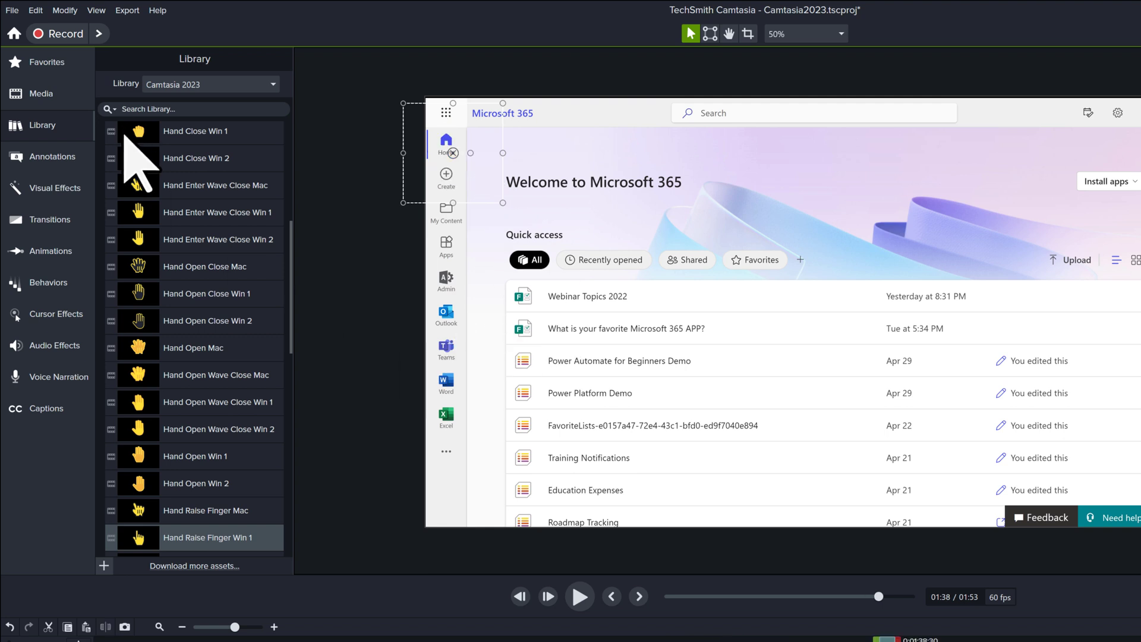
- Collapse the Cursor Animations folder and add Arrow Click Win 1 from Cursor Clicks to the canvas at about 1:38
{"action": "scroll", "coordinate": [214, 392], "scroll_direction": "down", "scroll_amount": 2}
{"action": "scroll", "coordinate": [190, 309], "scroll_direction": "up", "scroll_amount": 2}
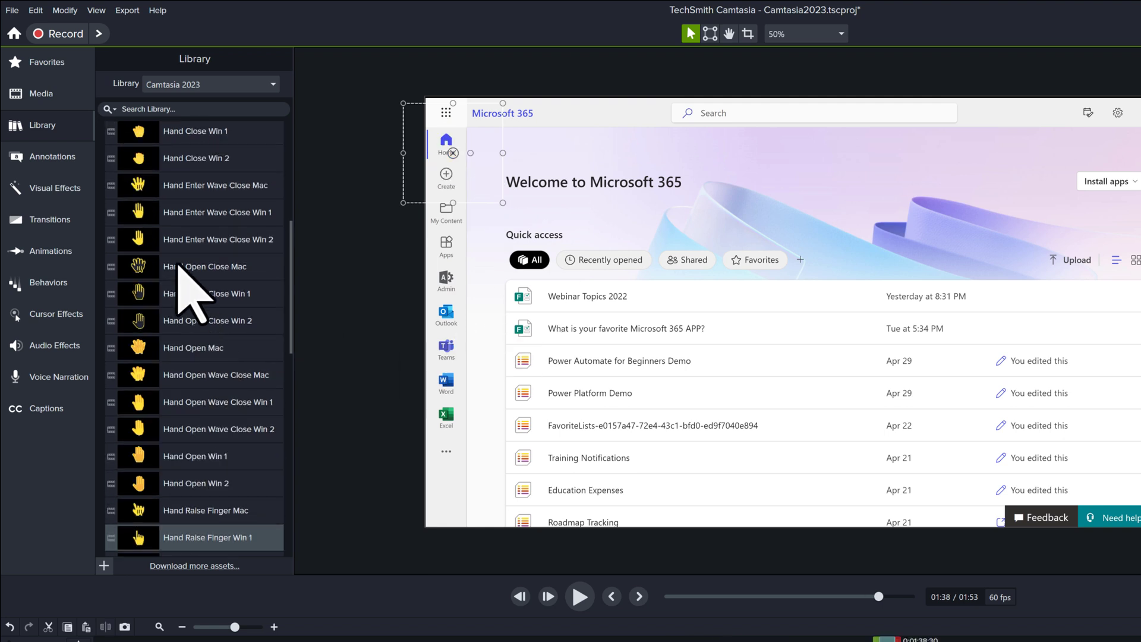
{"action": "left_click", "coordinate": [117, 111]}
{"action": "left_click", "coordinate": [118, 116]}
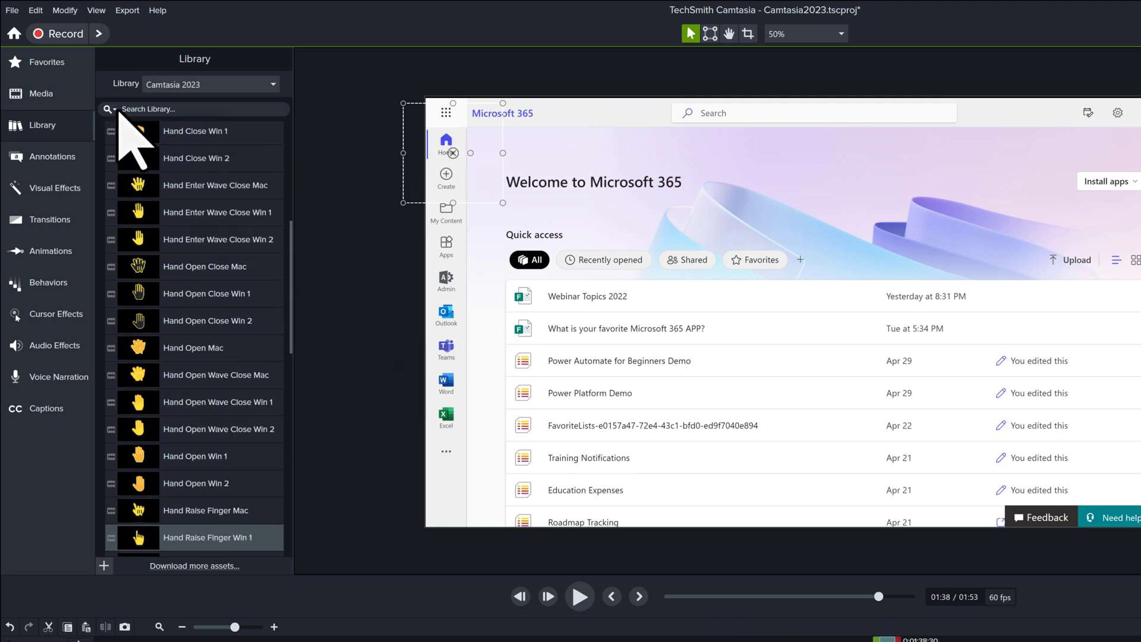
{"action": "scroll", "coordinate": [125, 229], "scroll_direction": "up", "scroll_amount": 5}
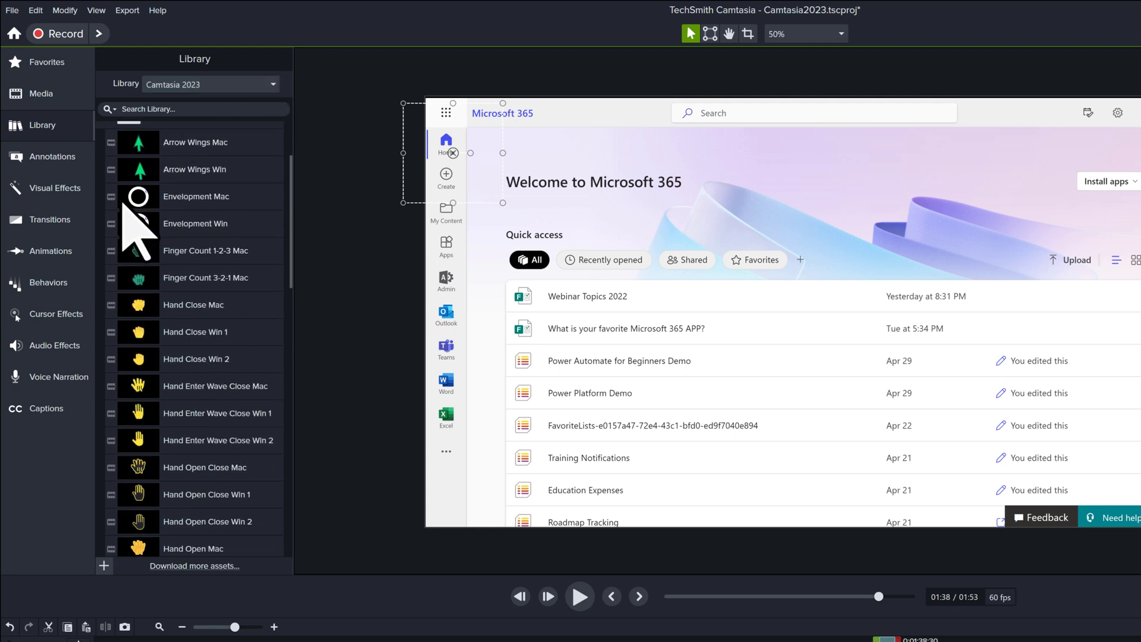
{"action": "left_click", "coordinate": [103, 216]}
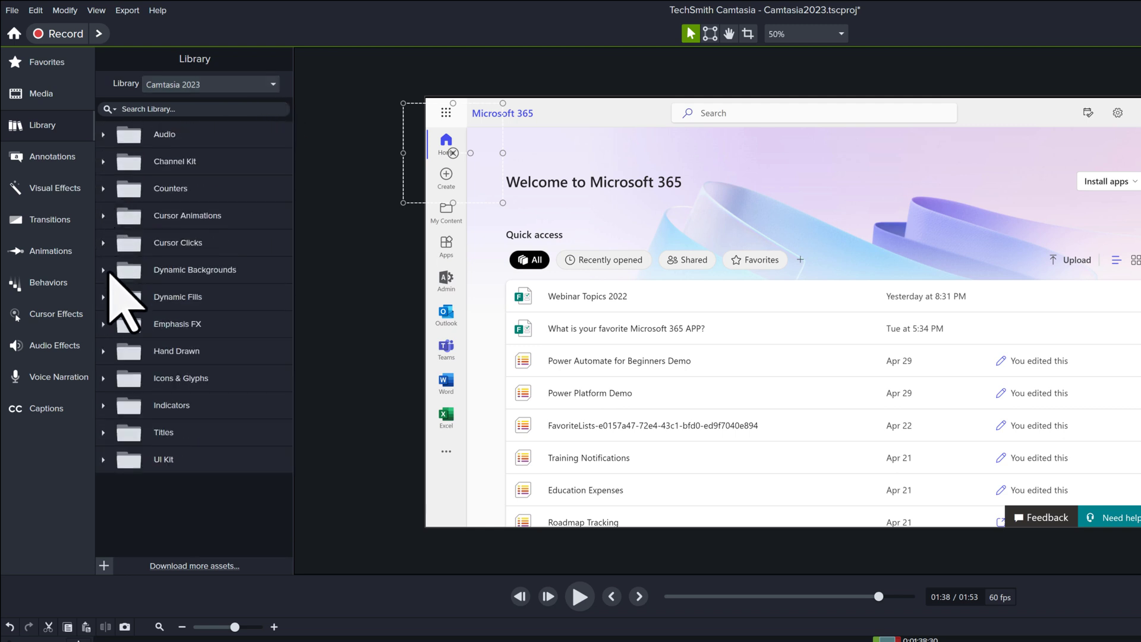
{"action": "left_click", "coordinate": [104, 243]}
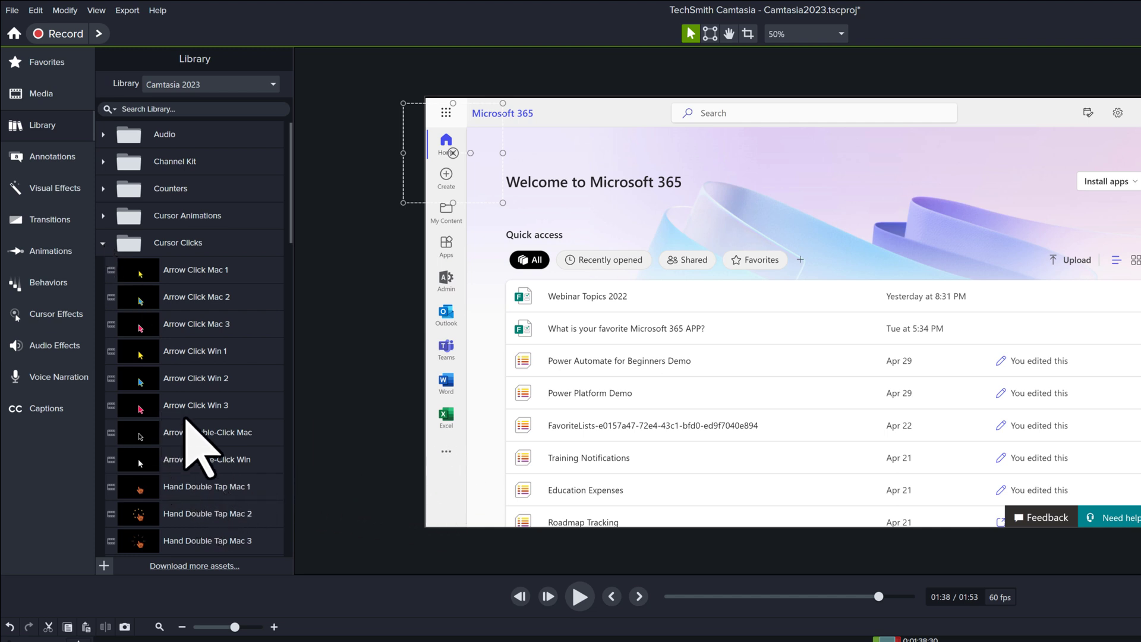
{"action": "scroll", "coordinate": [140, 288], "scroll_direction": "down", "scroll_amount": 2}
{"action": "left_click", "coordinate": [141, 291]}
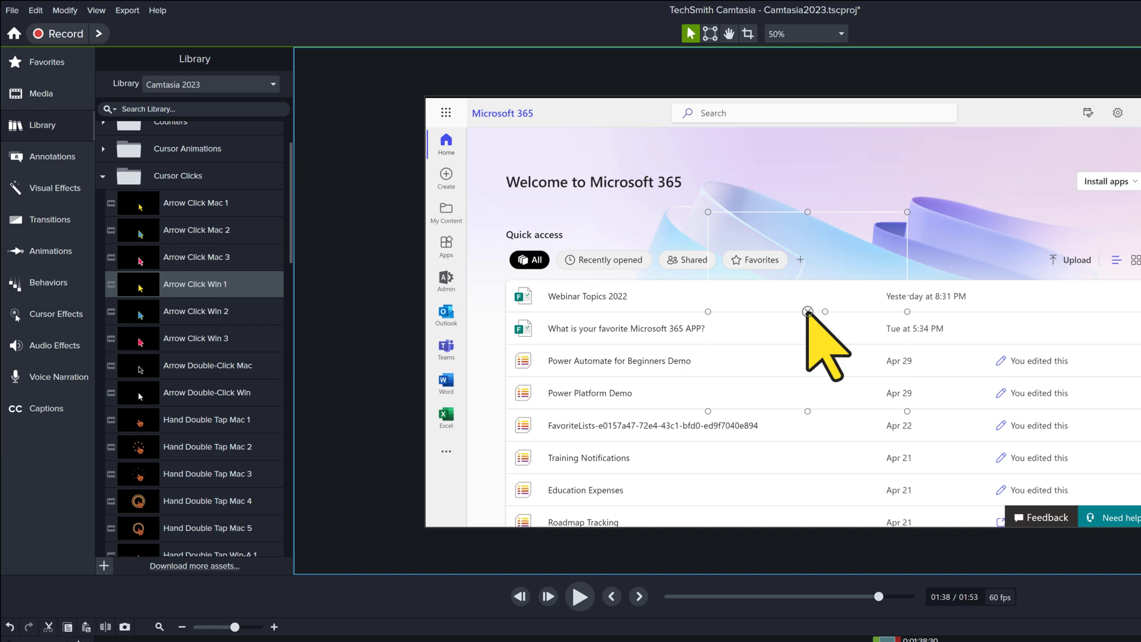
{"action": "left_click_drag", "start_coordinate": [773, 558], "coordinate": [793, 640]}
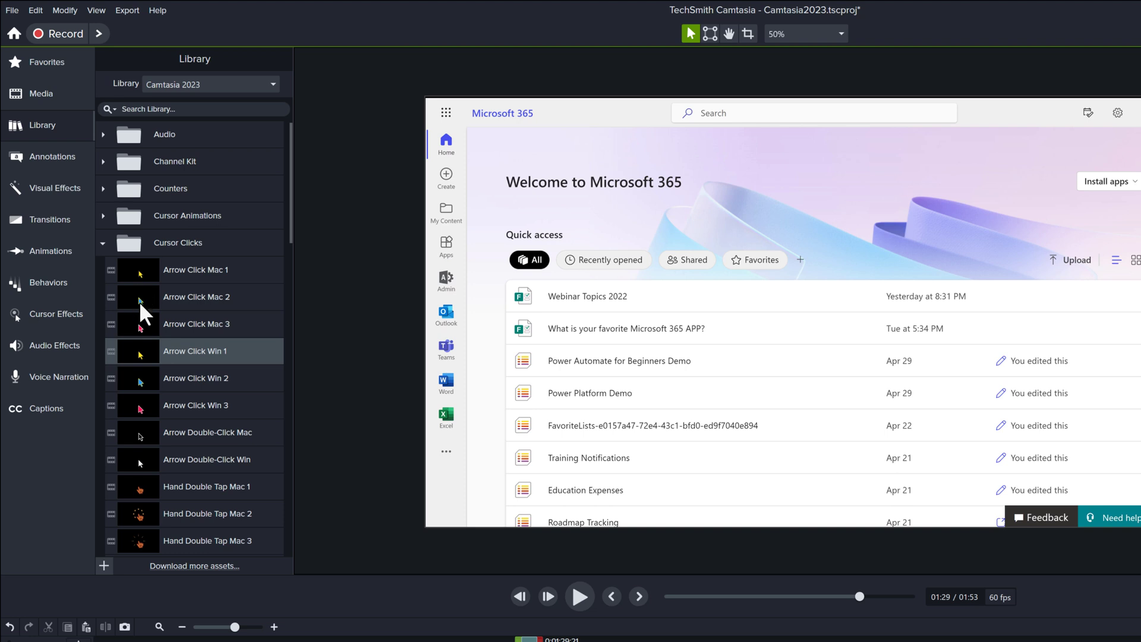
- Add Arrow Click Mac 2, scaled down over the footage's upper-left corner, and place another Cursor Clicks asset at the canvas centre
{"action": "left_click_drag", "start_coordinate": [139, 301], "coordinate": [580, 221]}
{"action": "left_click_drag", "start_coordinate": [632, 305], "coordinate": [558, 226]}
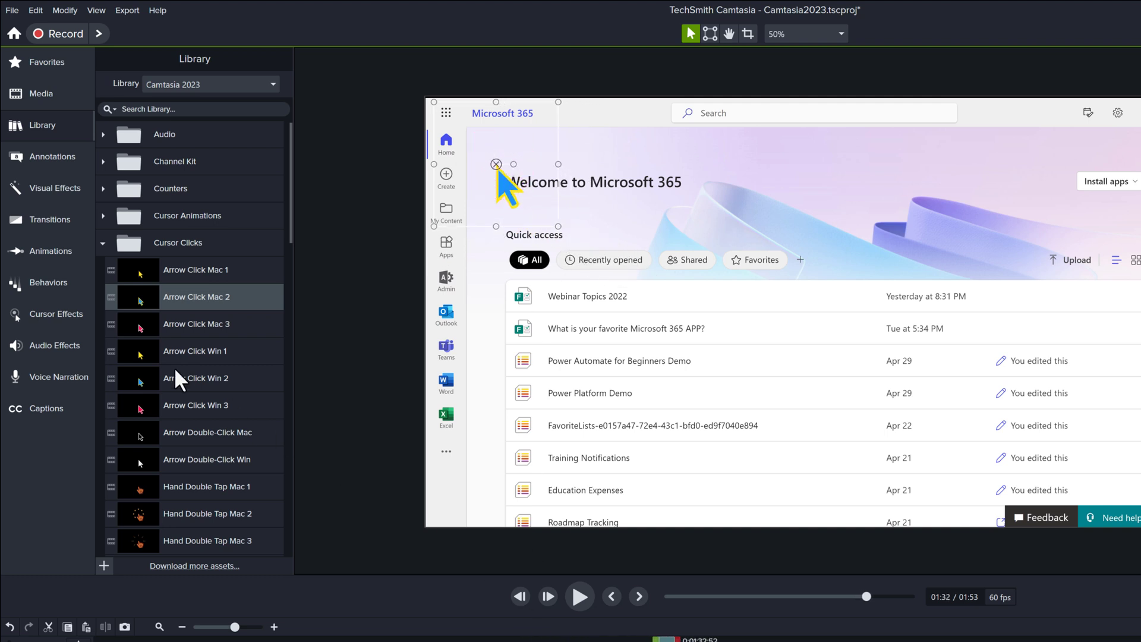
{"action": "scroll", "coordinate": [178, 379], "scroll_direction": "down", "scroll_amount": 3}
{"action": "left_click_drag", "start_coordinate": [146, 364], "coordinate": [807, 311]}
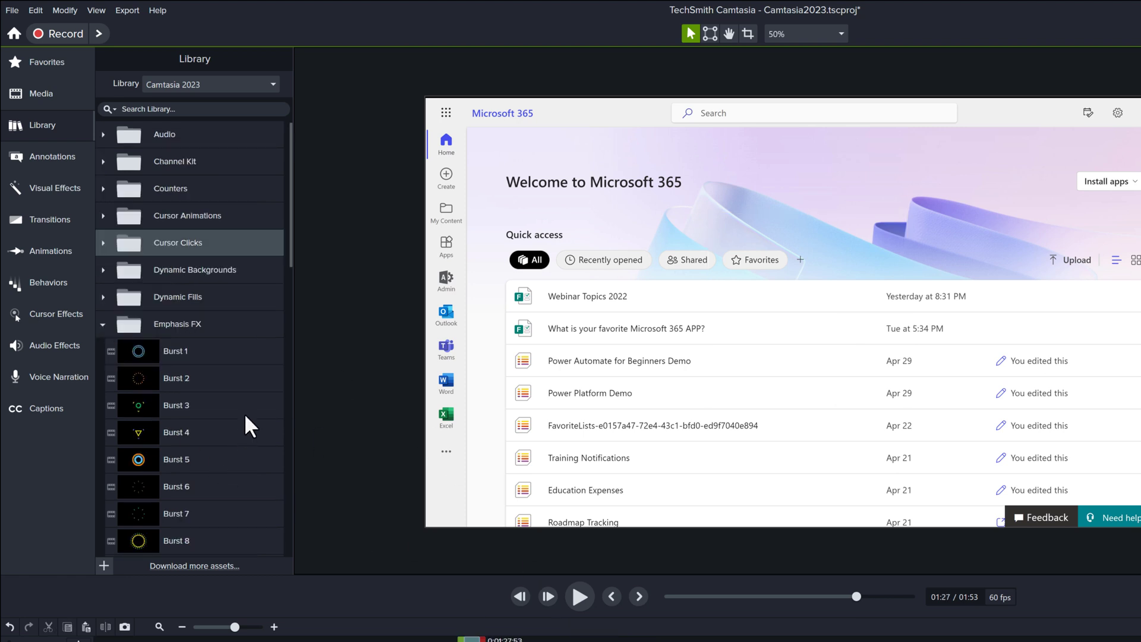
- Place the Click 5 effect from Emphasis FX over the Outlook icon at about 209% scale, and set its Color 1 to the saved yellow
{"action": "scroll", "coordinate": [244, 412], "scroll_direction": "down", "scroll_amount": 5}
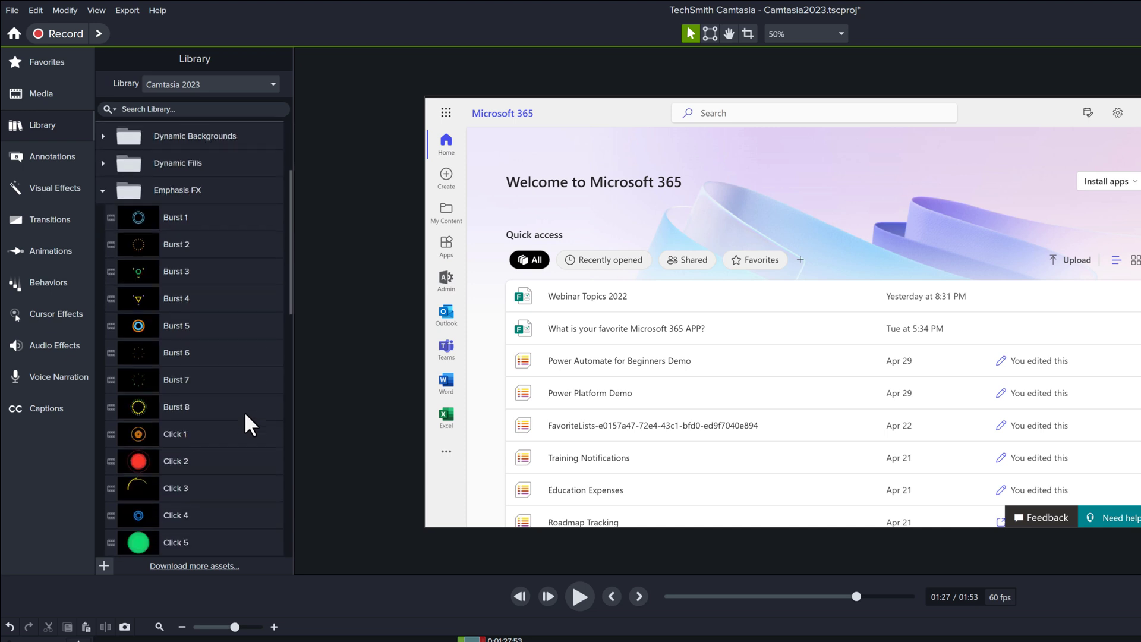
{"action": "scroll", "coordinate": [244, 410], "scroll_direction": "down", "scroll_amount": 3}
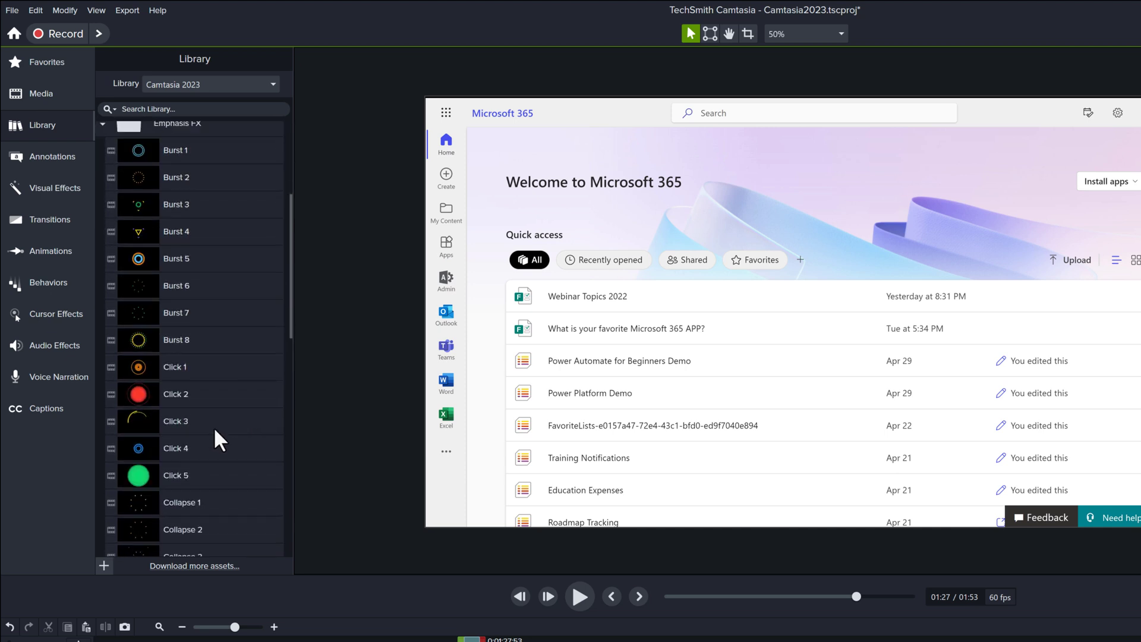
{"action": "left_click_drag", "start_coordinate": [142, 474], "coordinate": [629, 326]}
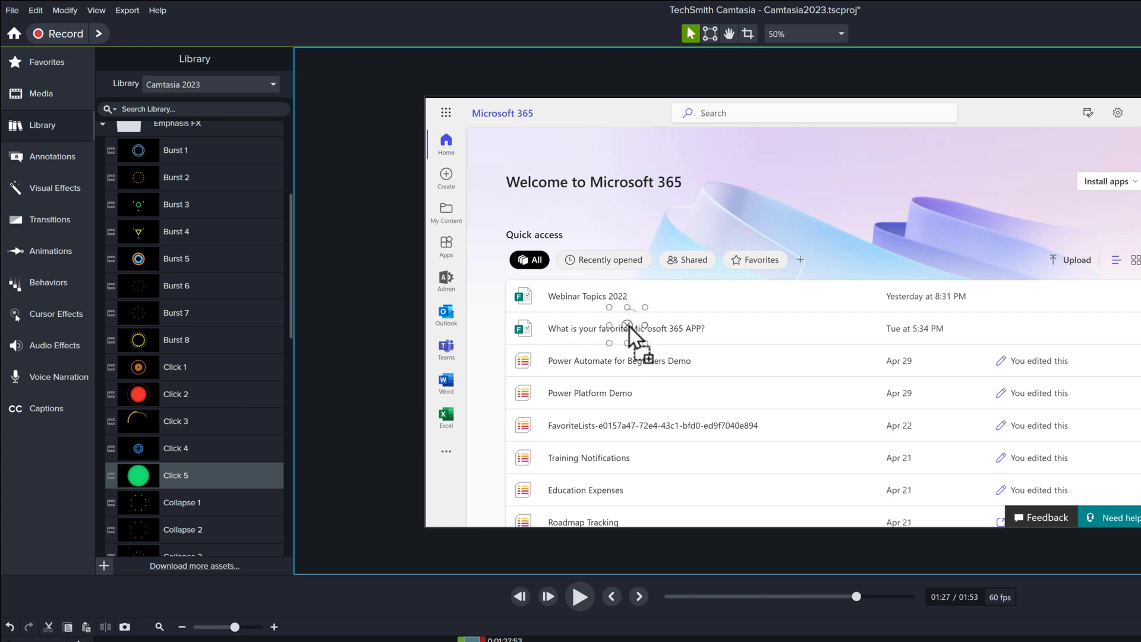
{"action": "left_click_drag", "start_coordinate": [736, 189], "coordinate": [462, 321]}
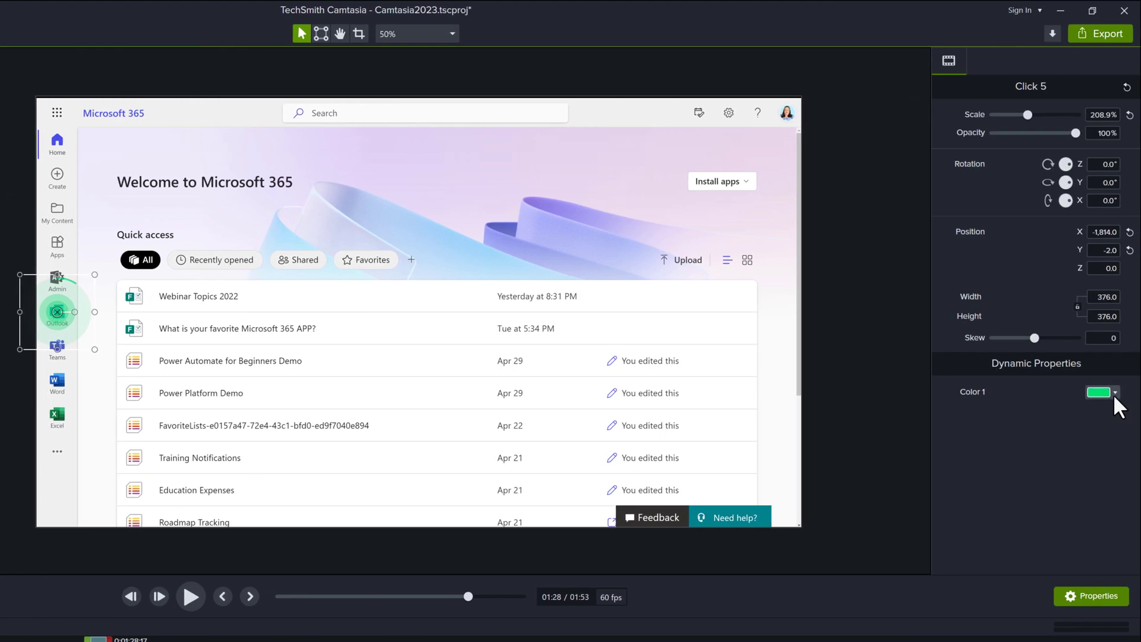
{"action": "left_click", "coordinate": [1114, 394]}
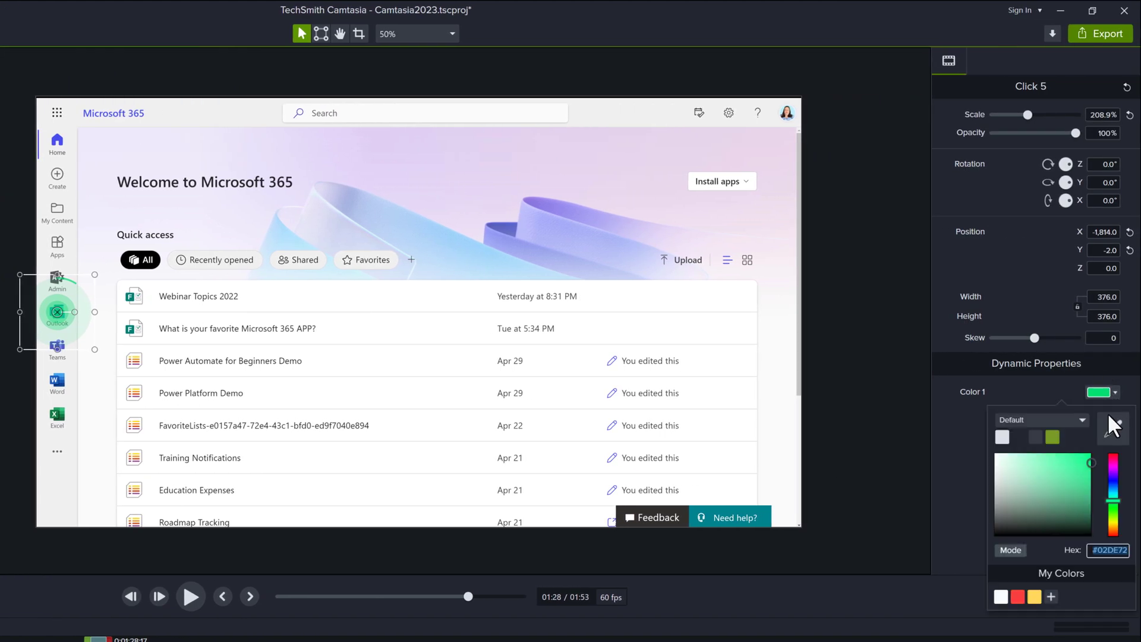
{"action": "left_click", "coordinate": [1033, 596]}
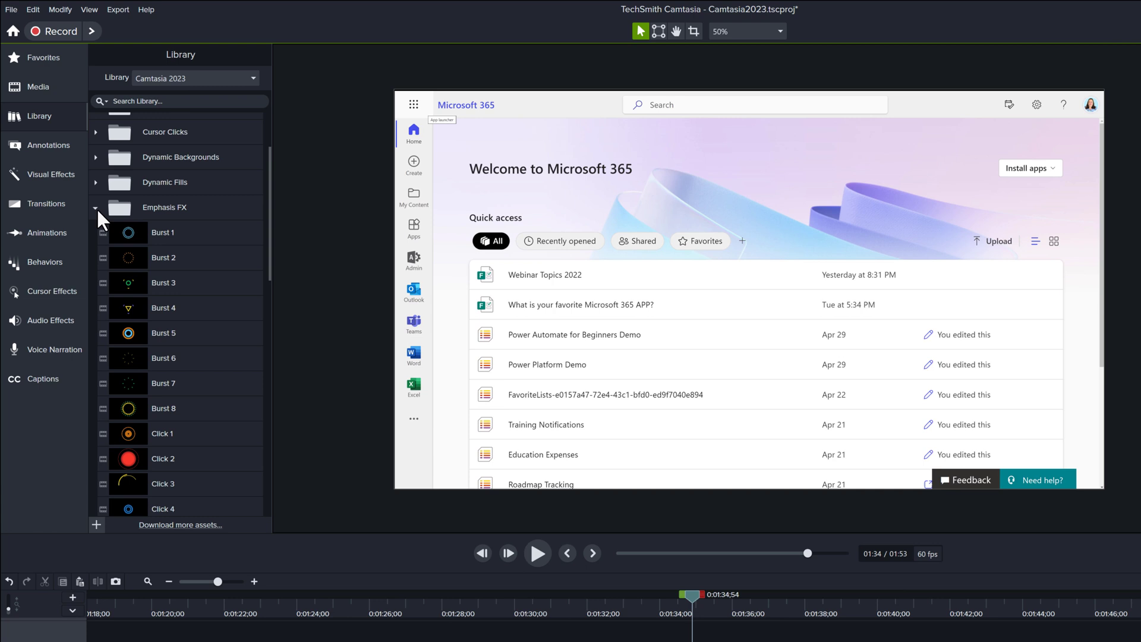
- Add the fourcornergradient asset from Dynamic Backgrounds to the canvas at about 1:32 and scale it to fit
{"action": "left_click", "coordinate": [96, 205]}
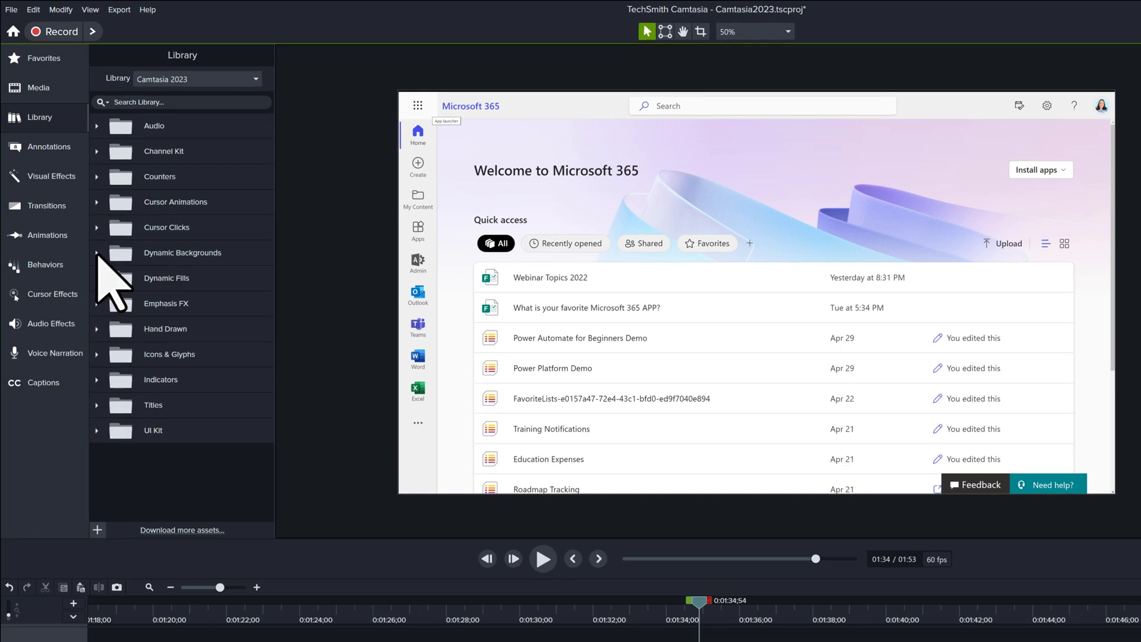
{"action": "left_click", "coordinate": [96, 252]}
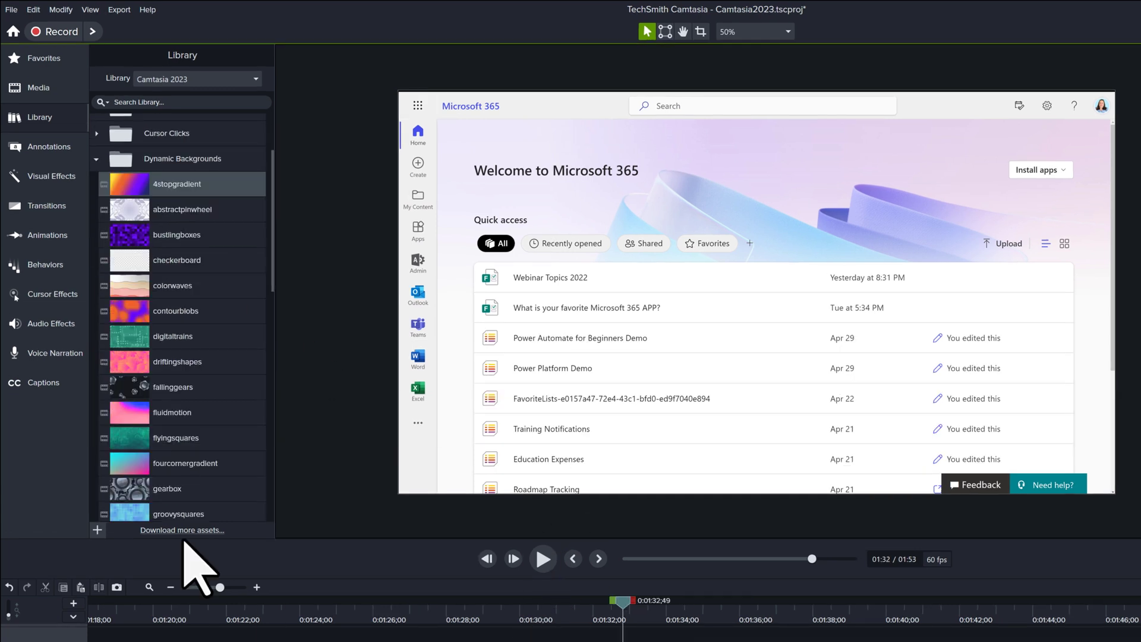
{"action": "left_click_drag", "start_coordinate": [119, 463], "coordinate": [757, 291]}
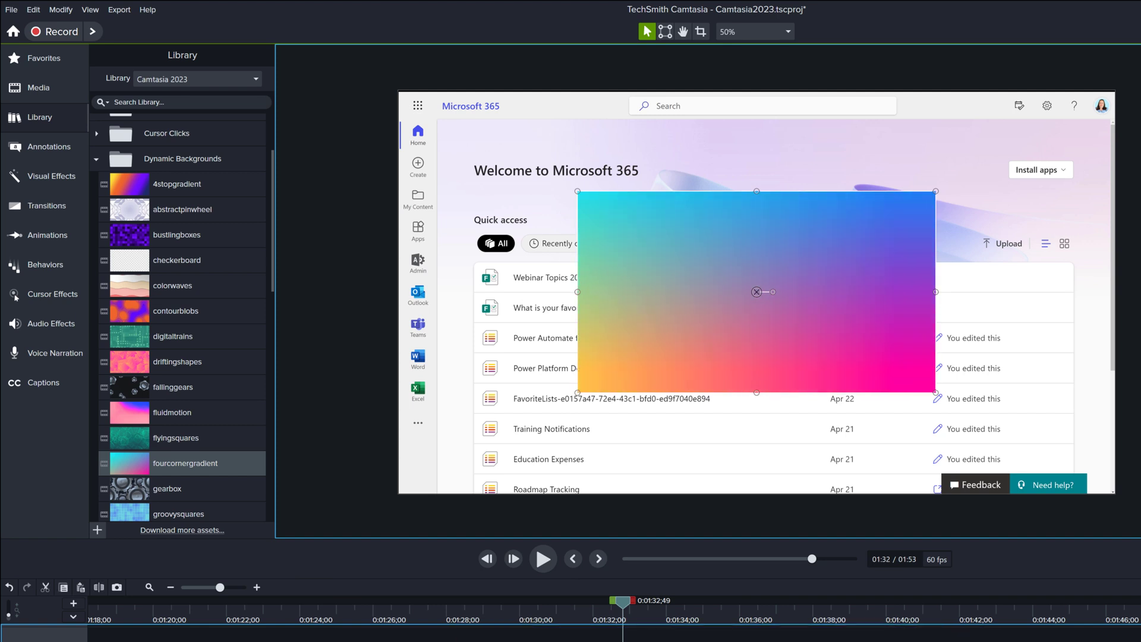
{"action": "right_click", "coordinate": [753, 334]}
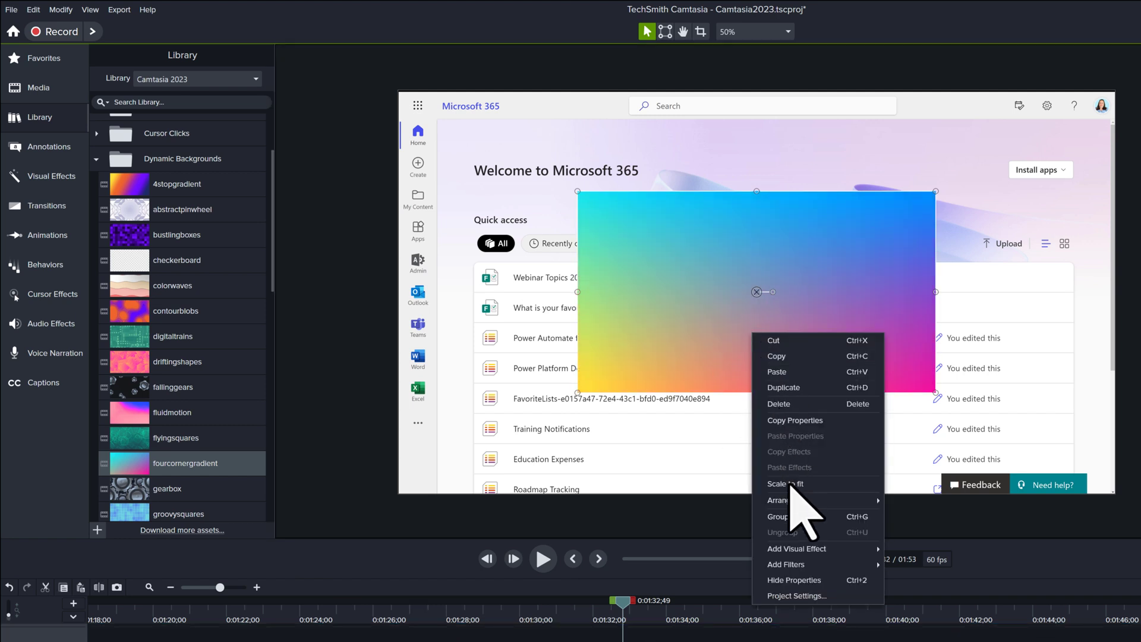
{"action": "left_click", "coordinate": [784, 483]}
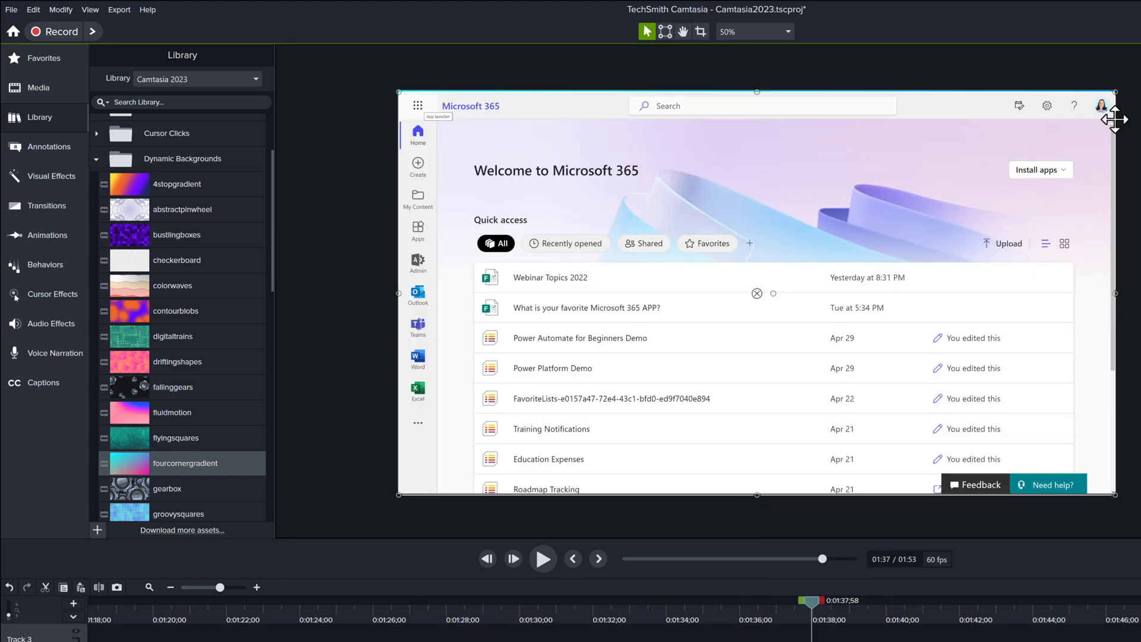
- Shrink the screen footage and centre it over the gradient background, and play back the result
{"action": "left_click_drag", "start_coordinate": [1113, 92], "coordinate": [886, 179]}
{"action": "mouse_move", "coordinate": [772, 208]}
{"action": "left_mouse_down"}
{"action": "mouse_move", "coordinate": [656, 257]}
{"action": "mouse_move", "coordinate": [720, 208]}
{"action": "mouse_move", "coordinate": [759, 201]}
{"action": "left_mouse_up"}
{"action": "left_click", "coordinate": [542, 559]}
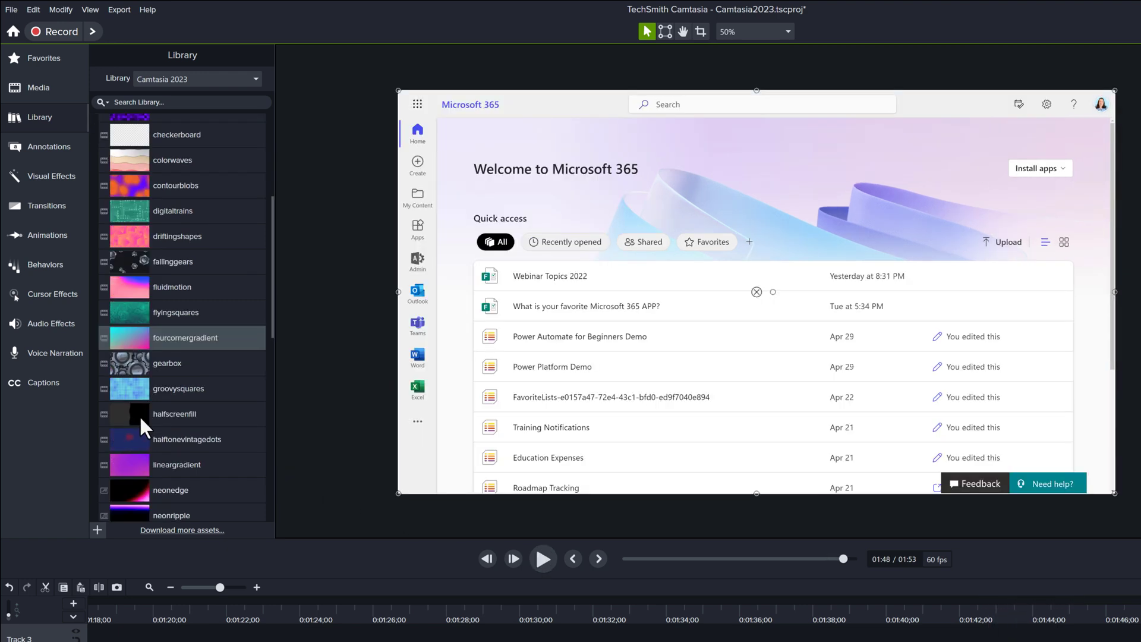
- Add the halfscreenfill background, enlarge it to full canvas height and shift it over the footage's right-hand part, undoing the tilt, and preview it
{"action": "left_click_drag", "start_coordinate": [139, 414], "coordinate": [576, 191]}
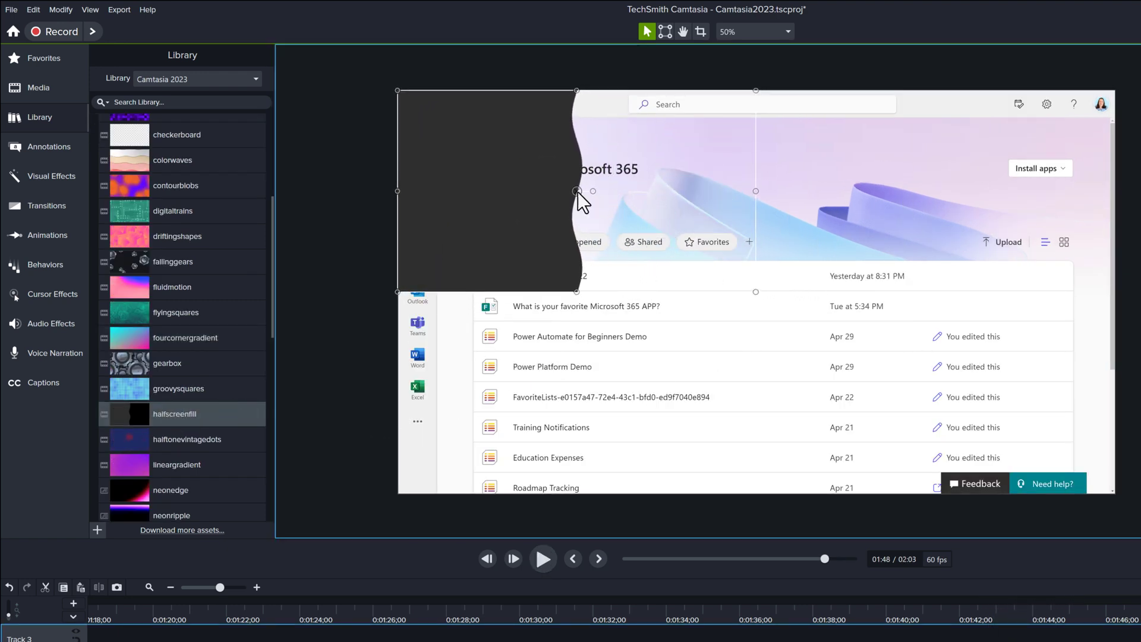
{"action": "left_click_drag", "start_coordinate": [576, 293], "coordinate": [593, 486]}
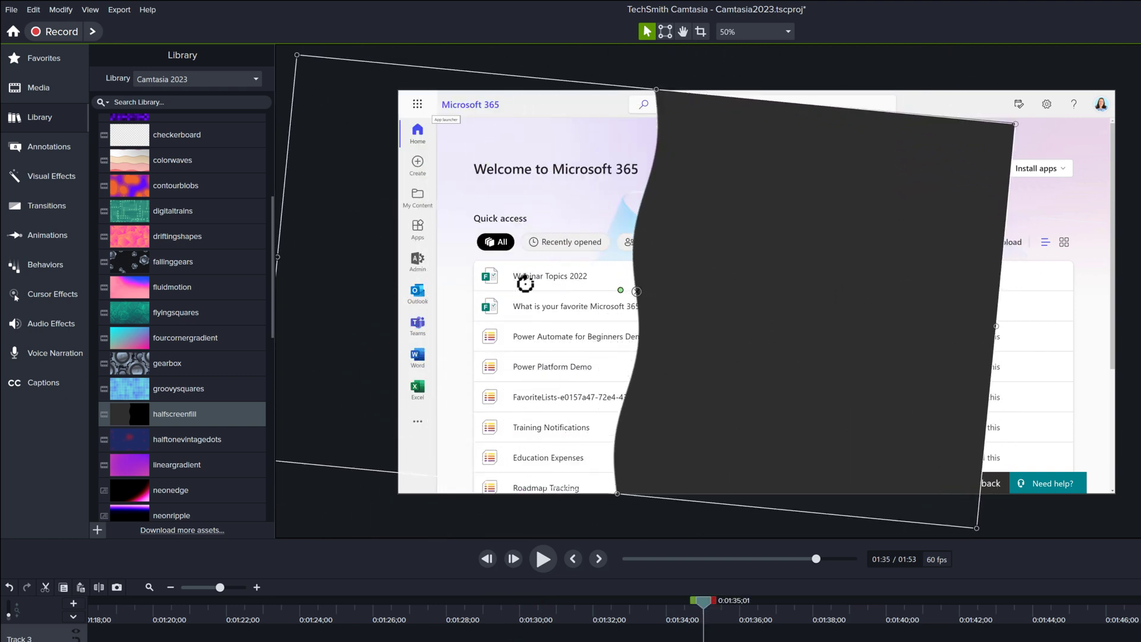
{"action": "key", "text": "ctrl+z"}
{"action": "left_click_drag", "start_coordinate": [800, 346], "coordinate": [923, 348]}
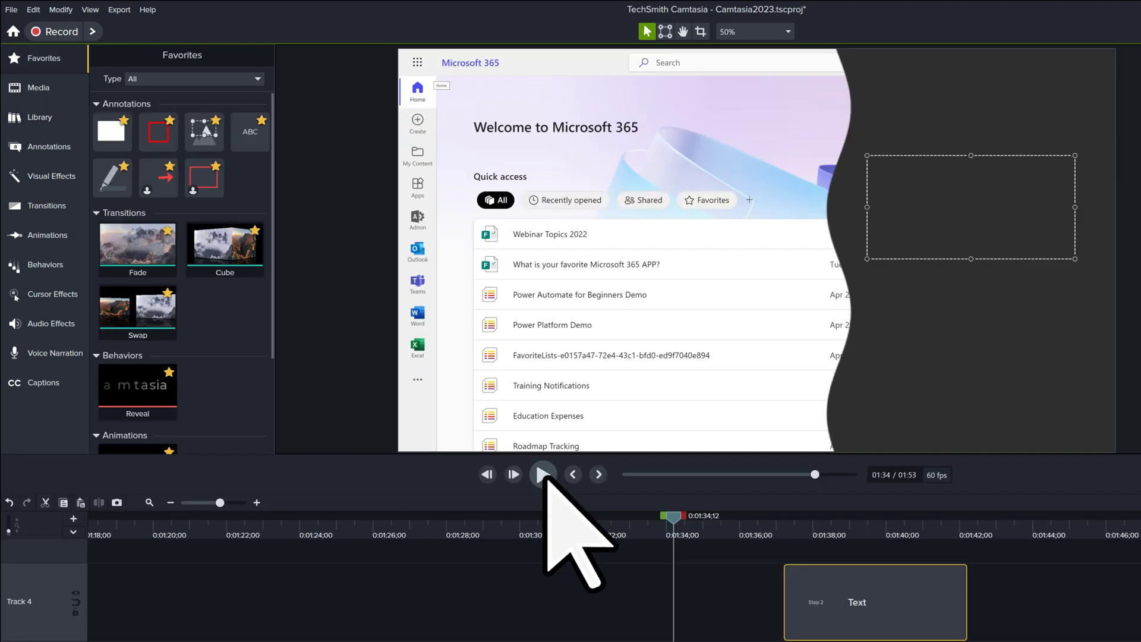
{"action": "left_click", "coordinate": [543, 474]}
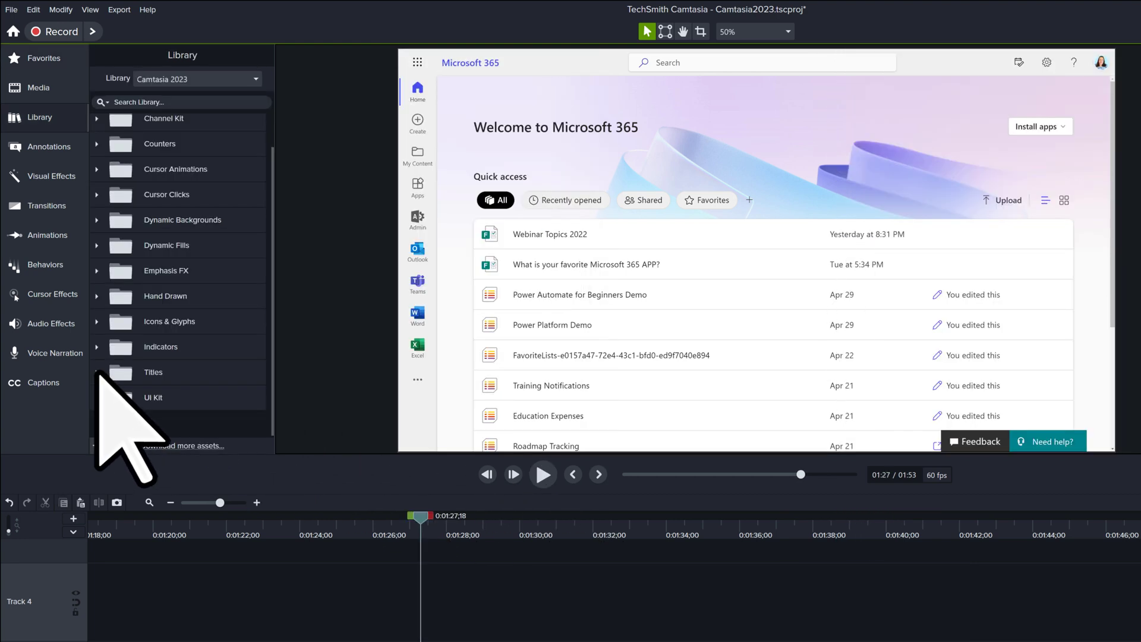
- Add the Big Type 4 title from the Titles folder to the canvas at about 1:27, scale it to fit, and play it back
{"action": "left_click", "coordinate": [98, 372]}
{"action": "scroll", "coordinate": [220, 300], "scroll_direction": "down", "scroll_amount": 3}
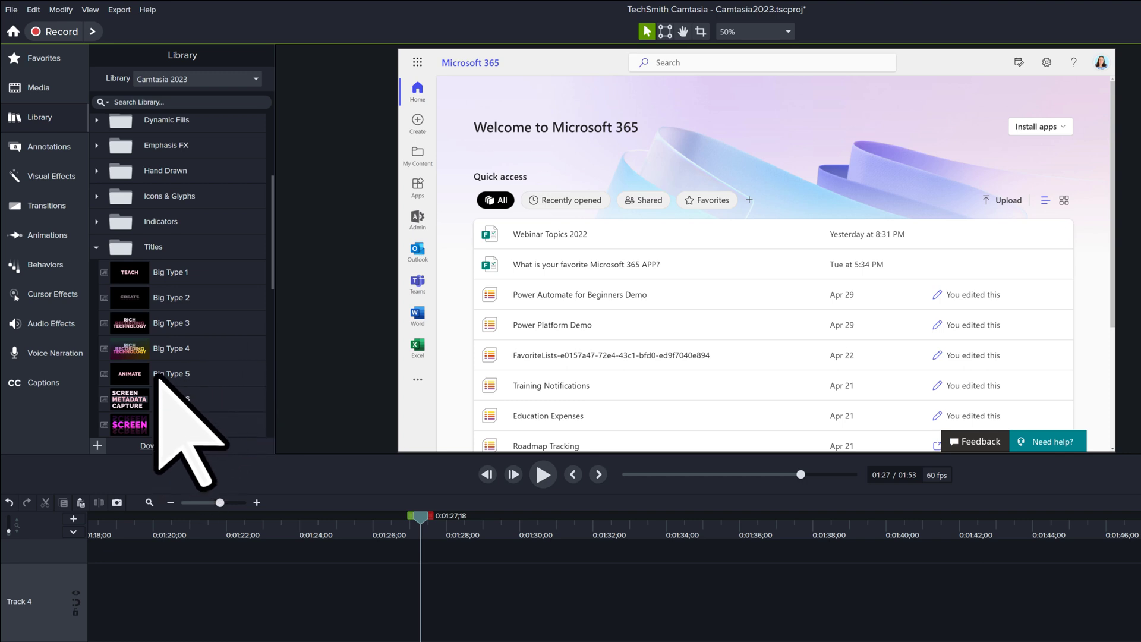
{"action": "left_click_drag", "start_coordinate": [178, 348], "coordinate": [700, 251]}
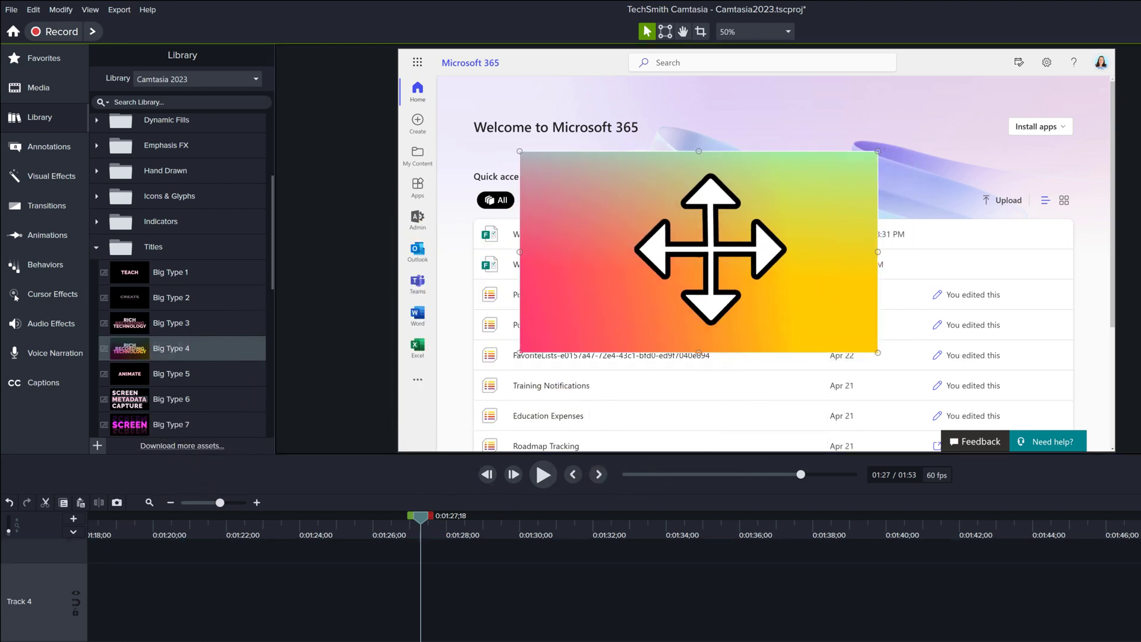
{"action": "right_click", "coordinate": [707, 272]}
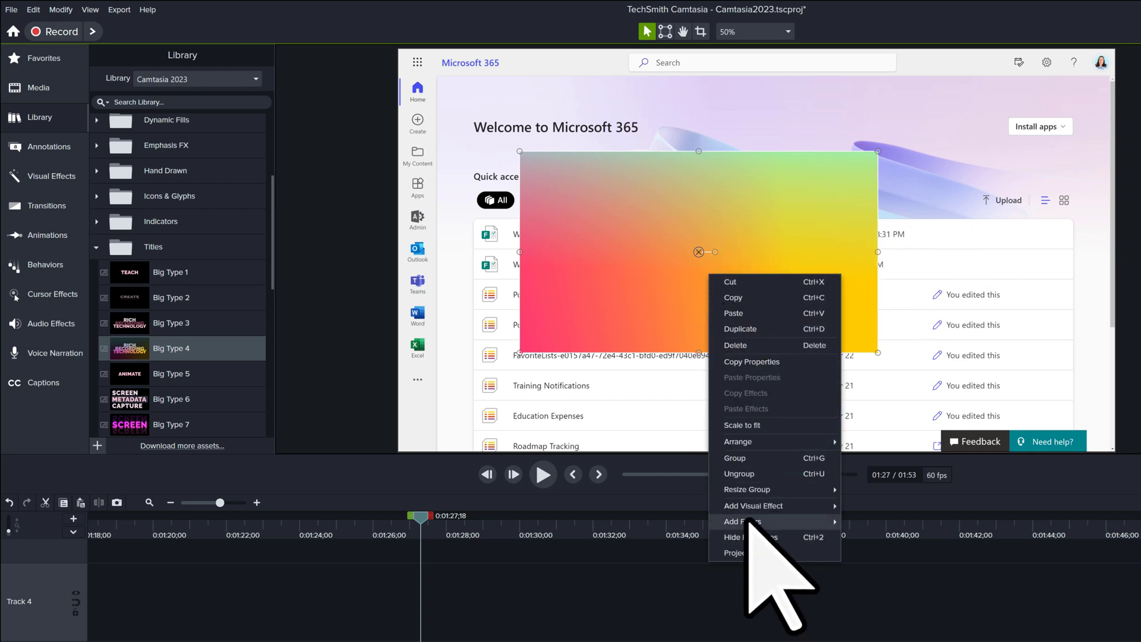
{"action": "left_click", "coordinate": [743, 425]}
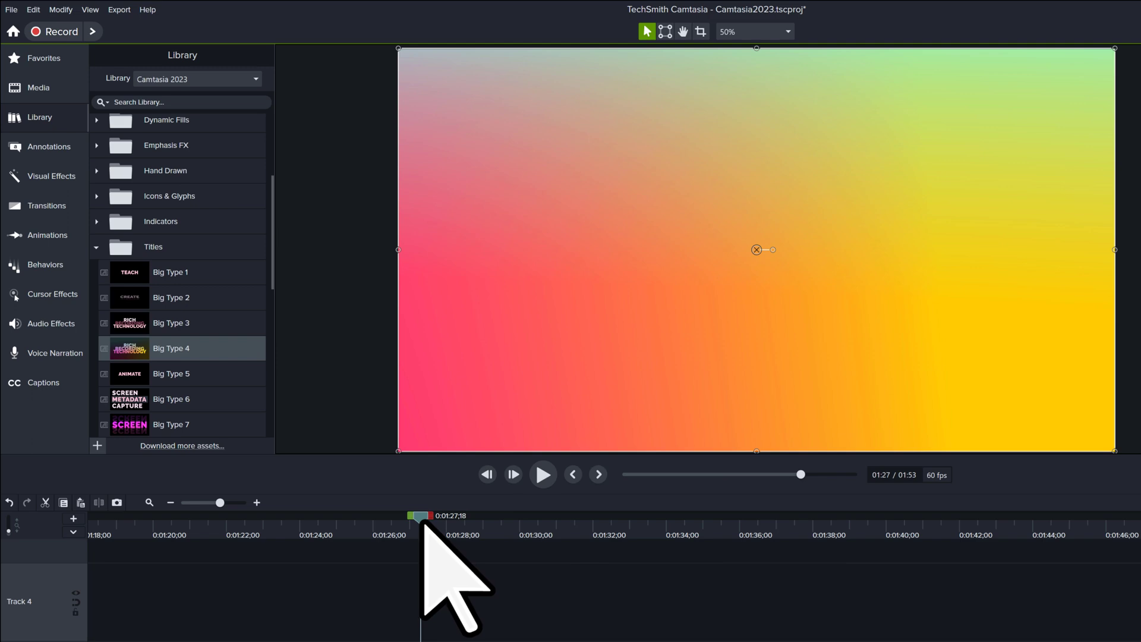
{"action": "left_click_drag", "start_coordinate": [421, 523], "coordinate": [434, 526]}
{"action": "left_click", "coordinate": [543, 474]}
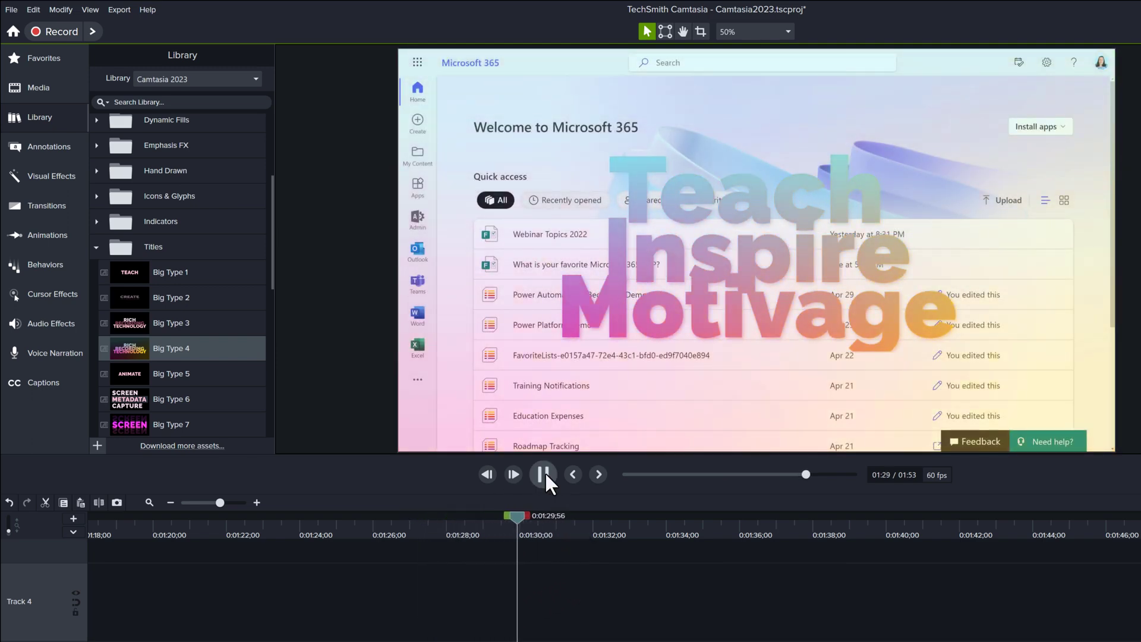
{"action": "left_click", "coordinate": [543, 474]}
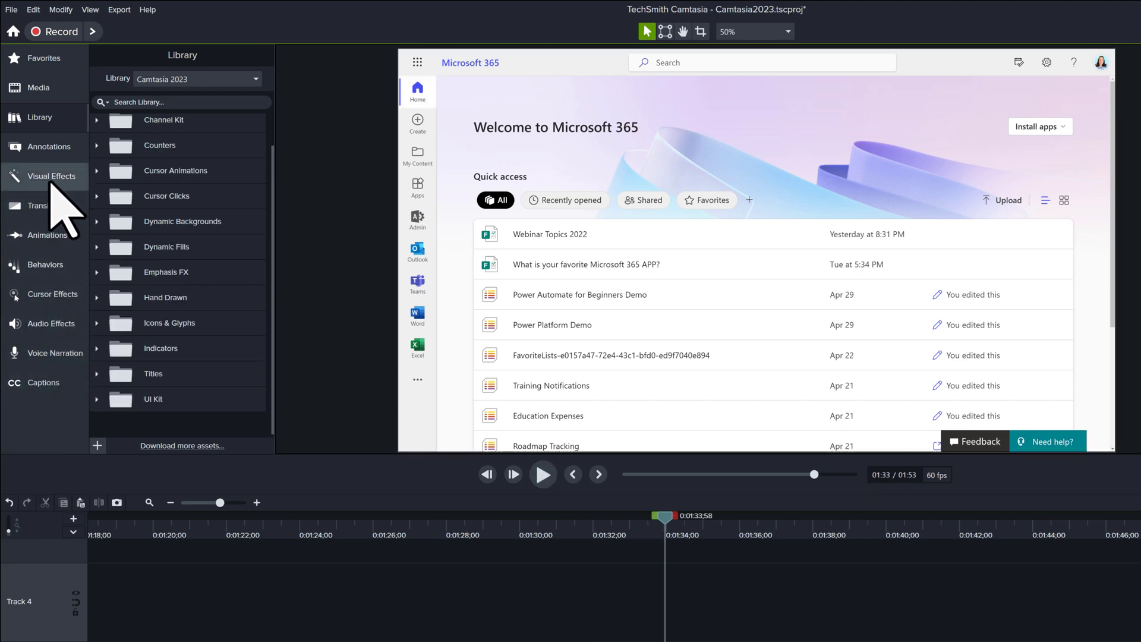
- Browse the visual effects and filters, and apply the Basic Black & White filter to the presenter clip at the start of the timeline
{"action": "left_click", "coordinate": [50, 178]}
{"action": "left_click", "coordinate": [133, 178]}
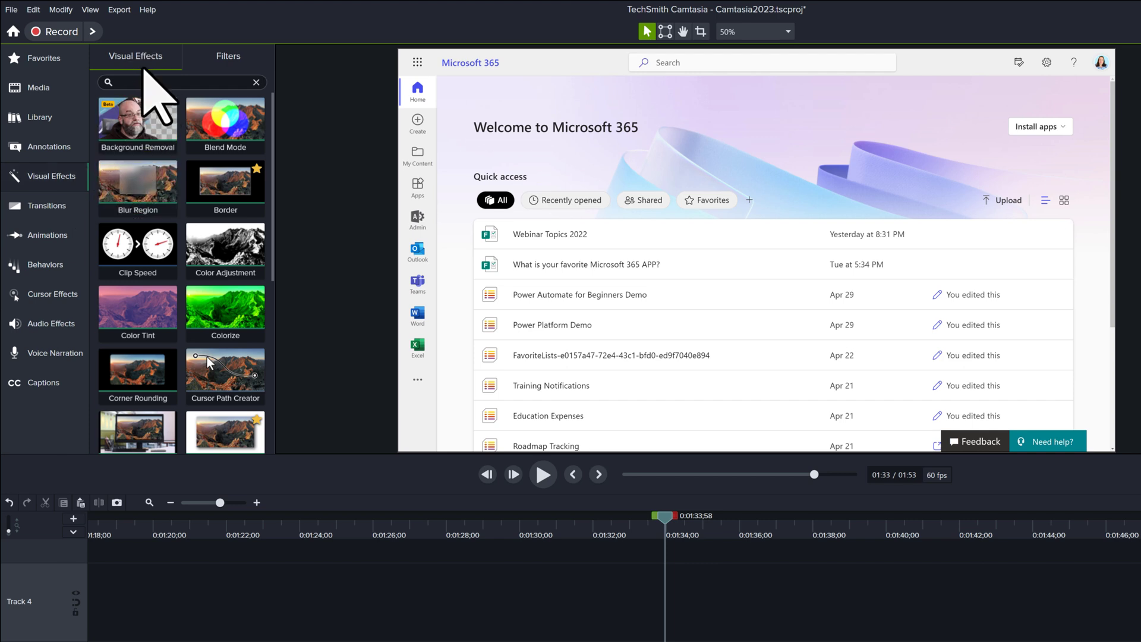
{"action": "scroll", "coordinate": [140, 297], "scroll_direction": "down", "scroll_amount": 1}
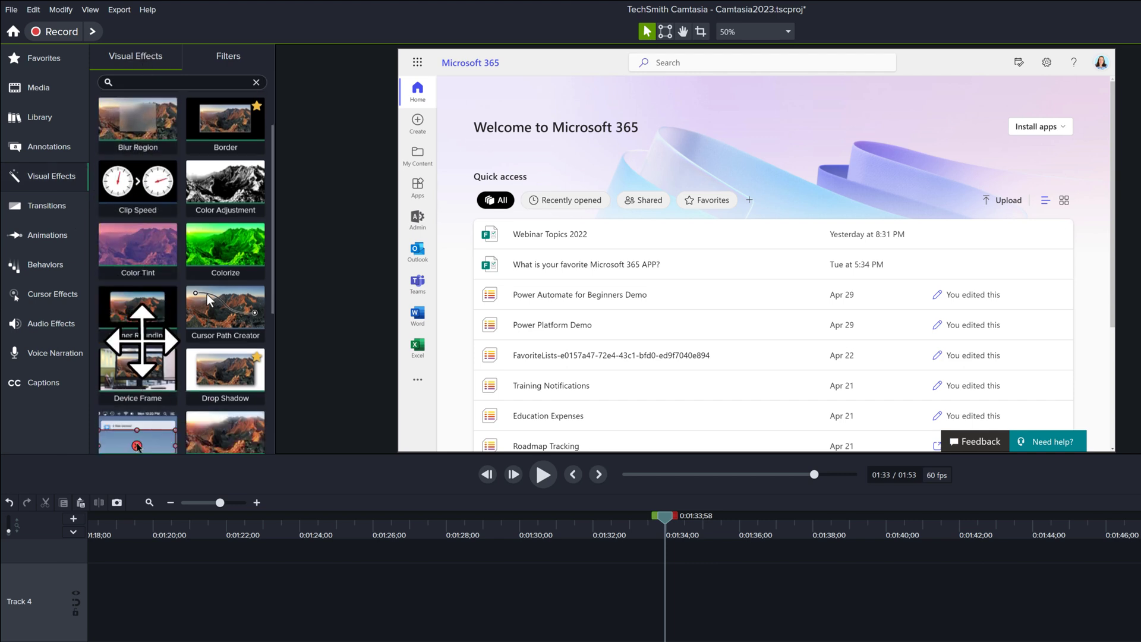
{"action": "scroll", "coordinate": [141, 344], "scroll_direction": "up", "scroll_amount": 1}
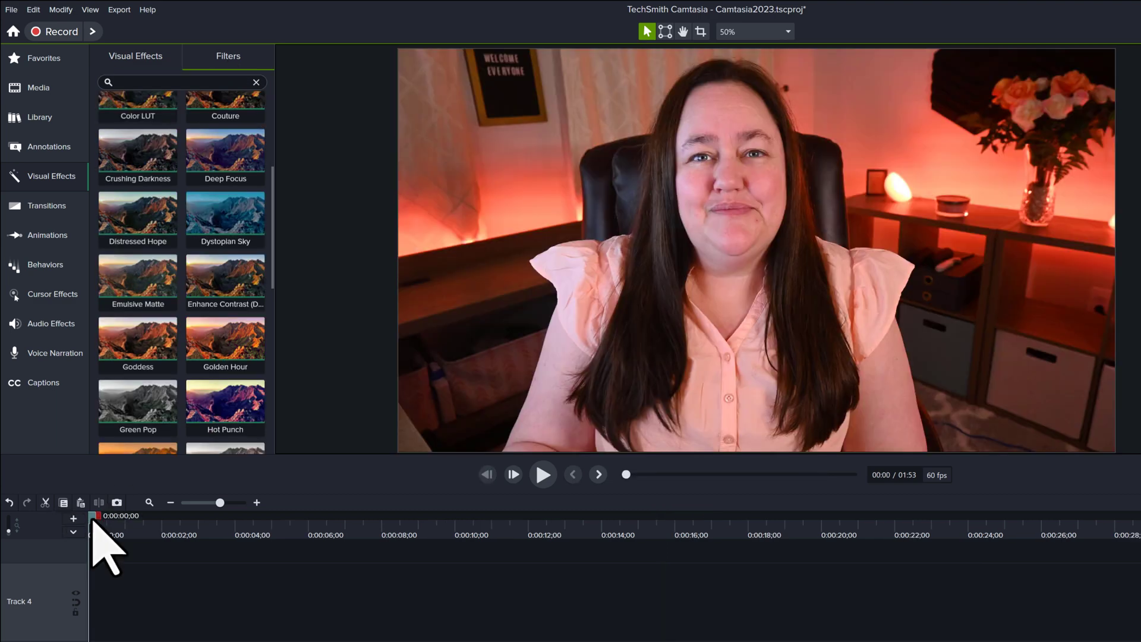
{"action": "left_click_drag", "start_coordinate": [92, 537], "coordinate": [55, 537]}
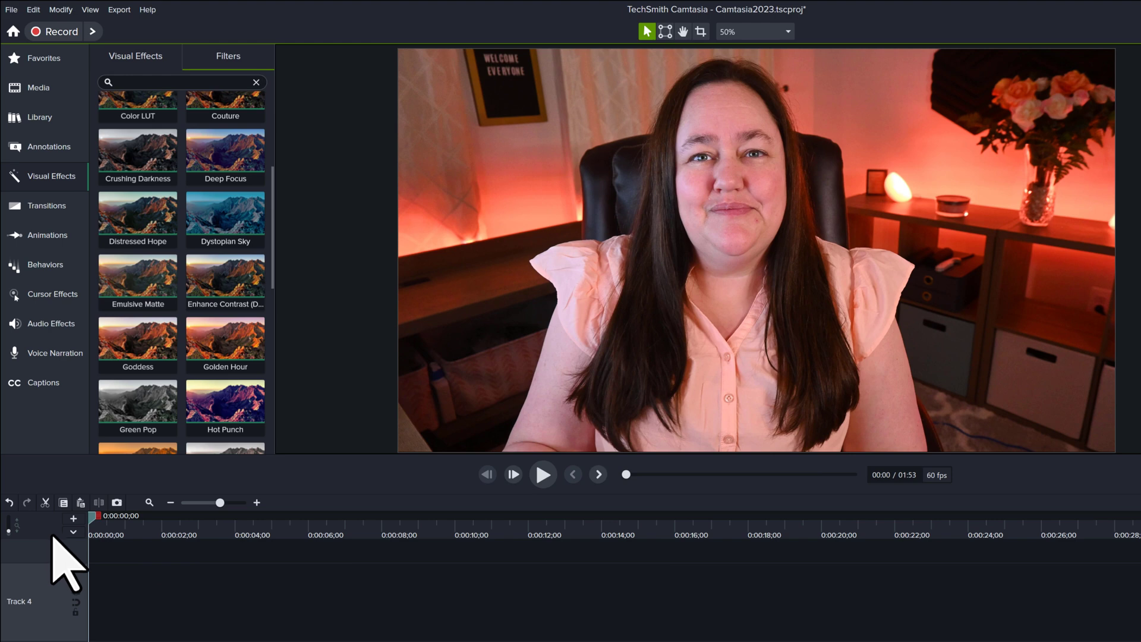
{"action": "left_click", "coordinate": [94, 519]}
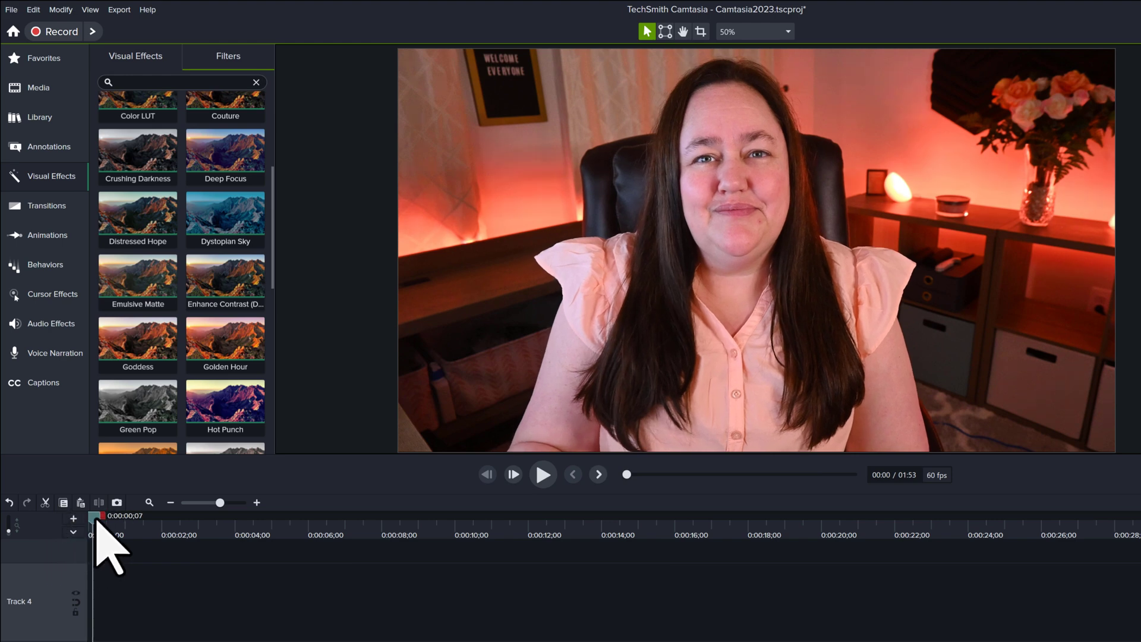
{"action": "left_click_drag", "start_coordinate": [96, 519], "coordinate": [107, 535]}
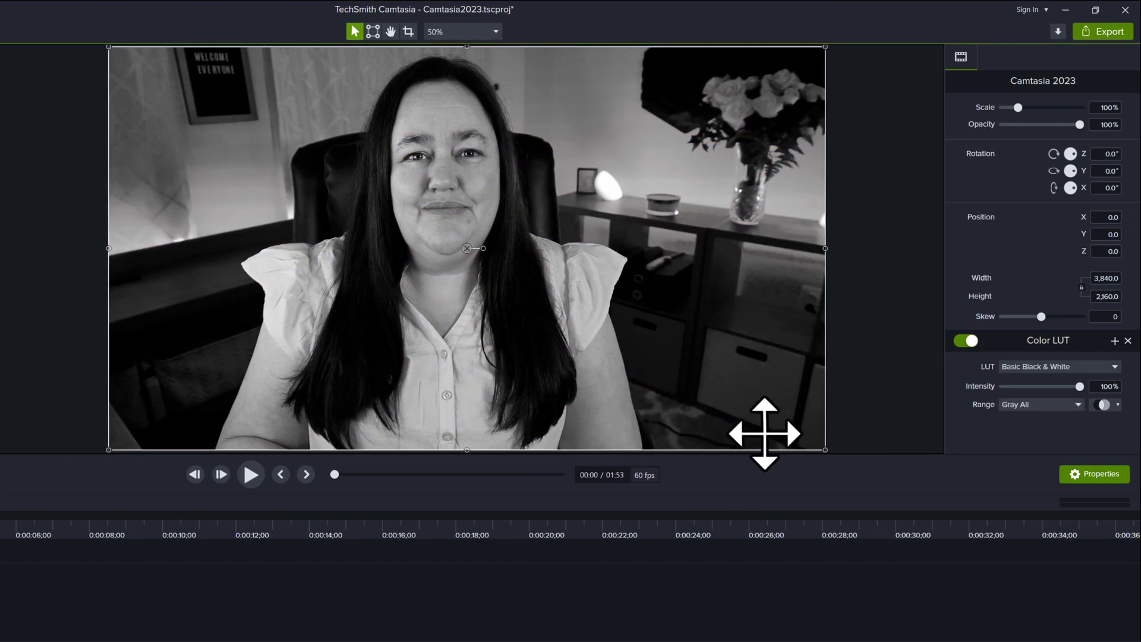
- Change the Color LUT of the presenter clip to Piercing White and lower its intensity
{"action": "left_click", "coordinate": [1115, 368]}
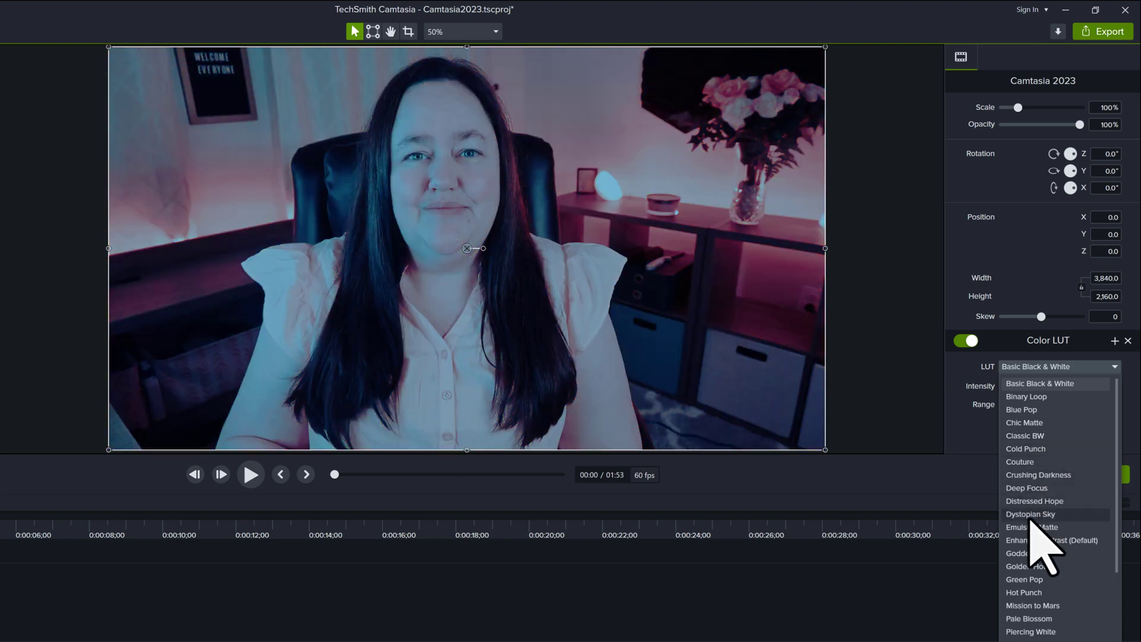
{"action": "left_click", "coordinate": [1044, 633]}
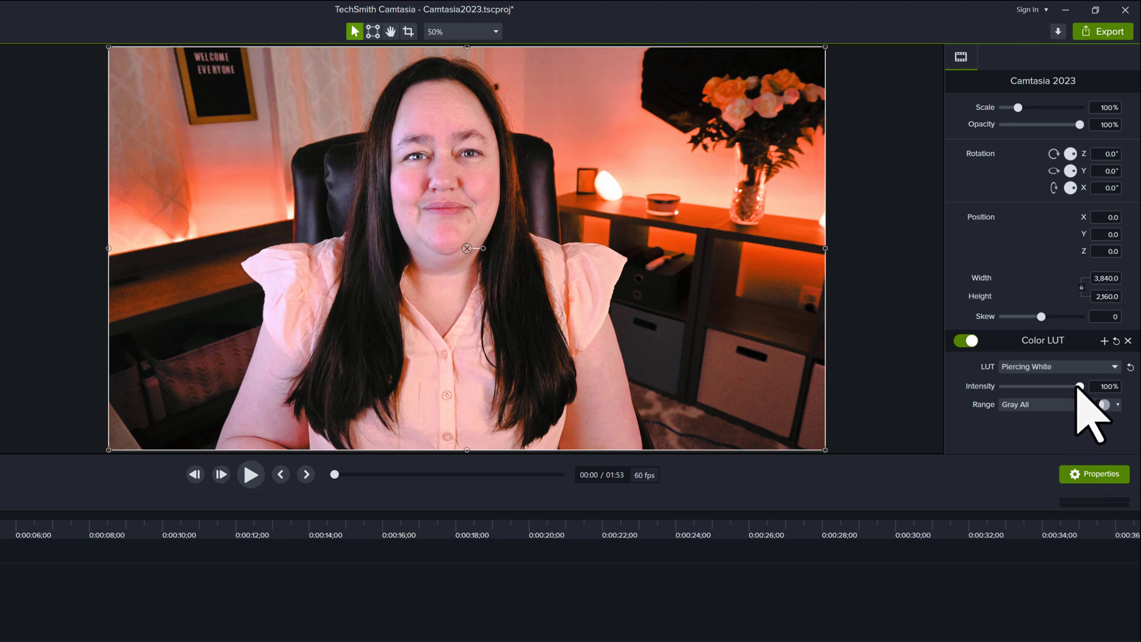
{"action": "left_click_drag", "start_coordinate": [1079, 386], "coordinate": [1042, 386]}
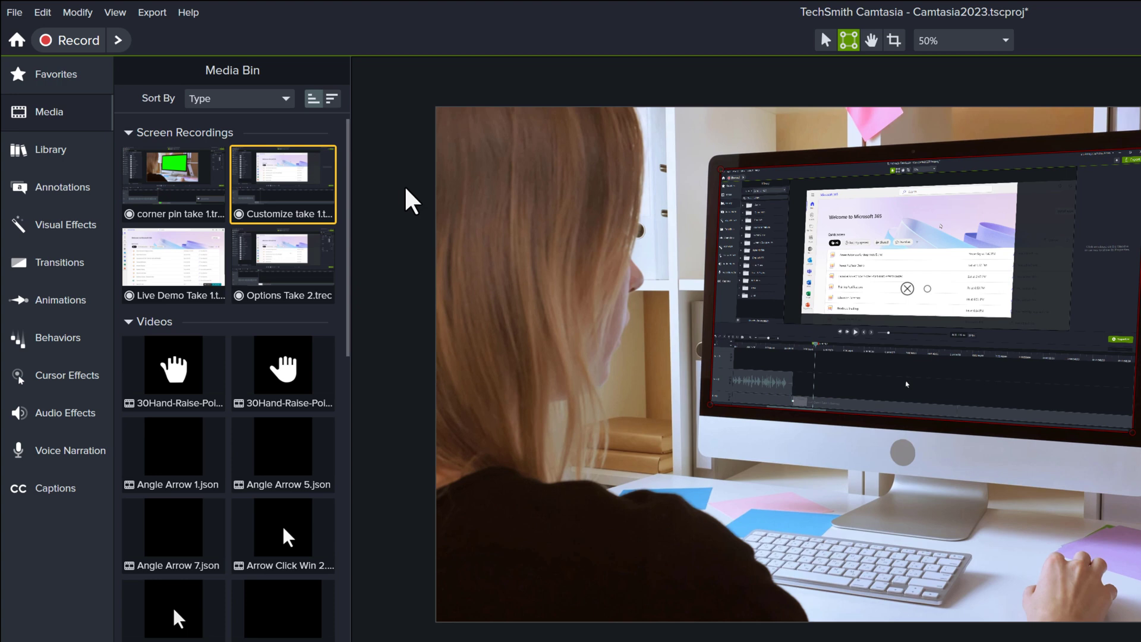
- Show the YouTube user library and export it as a Library Zip file (.libzip) to the Camtasia folder in Documents
{"action": "left_click", "coordinate": [57, 151]}
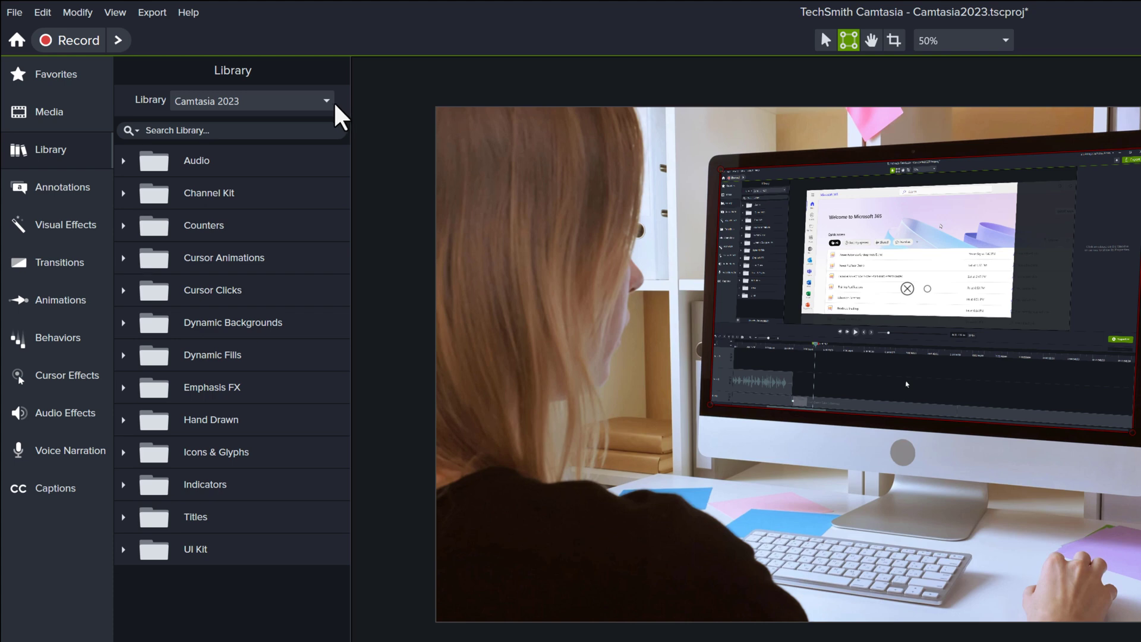
{"action": "left_click", "coordinate": [328, 102]}
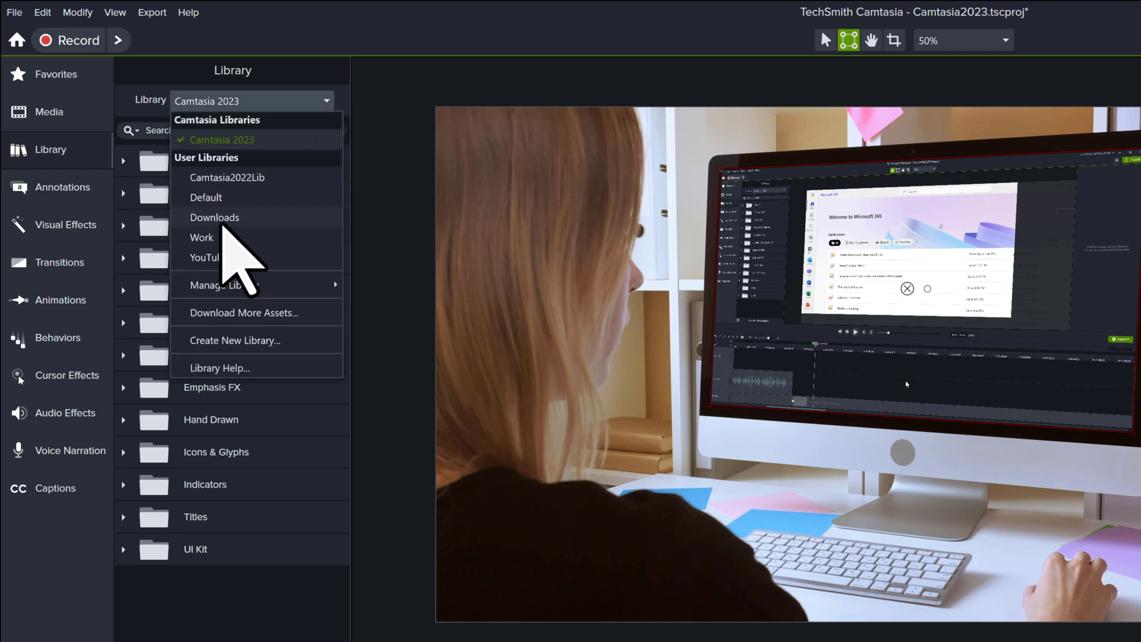
{"action": "left_click", "coordinate": [224, 256]}
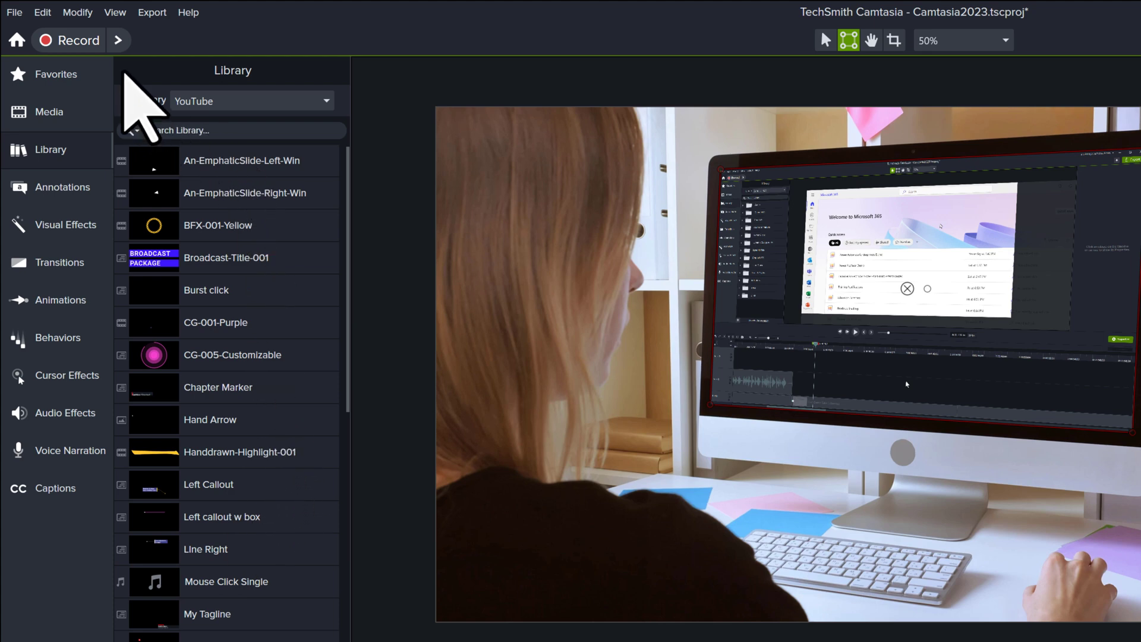
{"action": "left_click", "coordinate": [323, 102]}
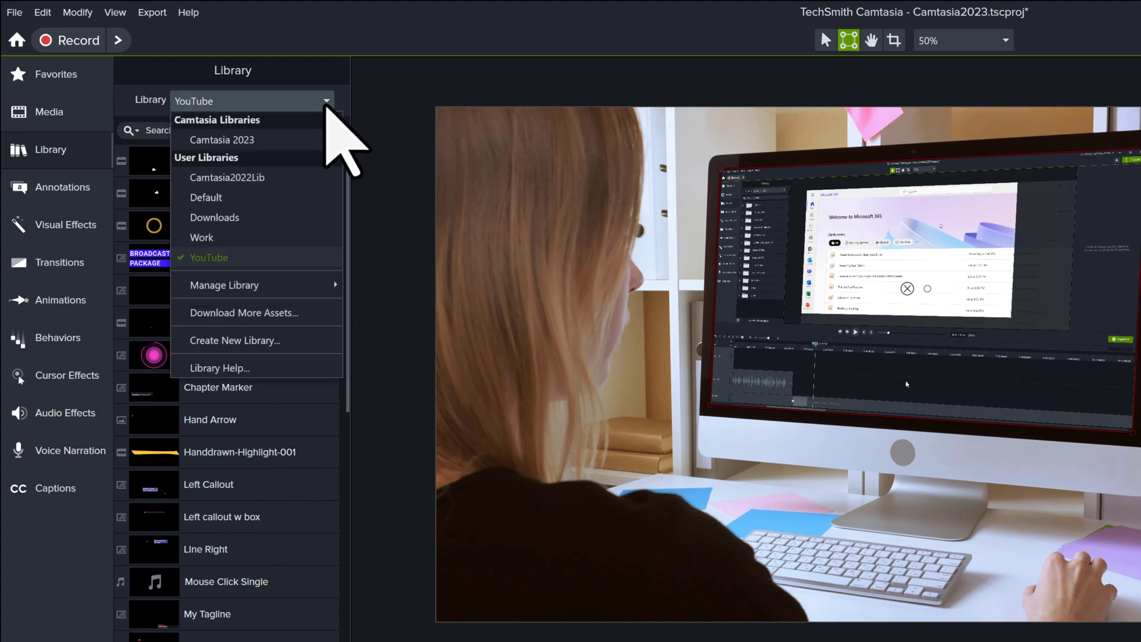
{"action": "mouse_move", "coordinate": [276, 286]}
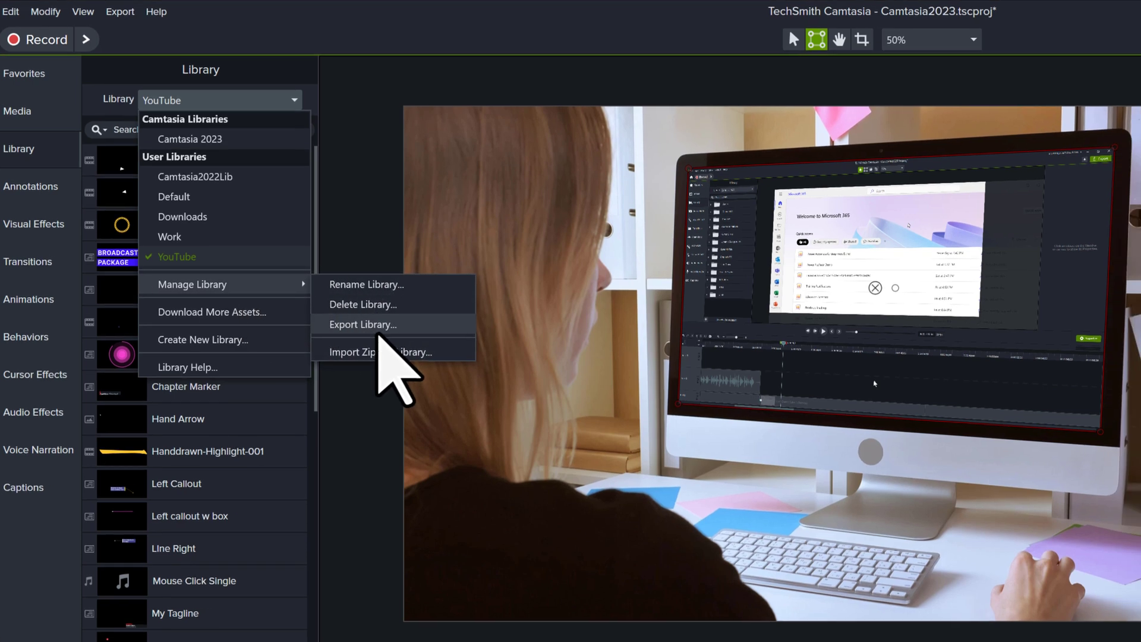
{"action": "left_click", "coordinate": [379, 331]}
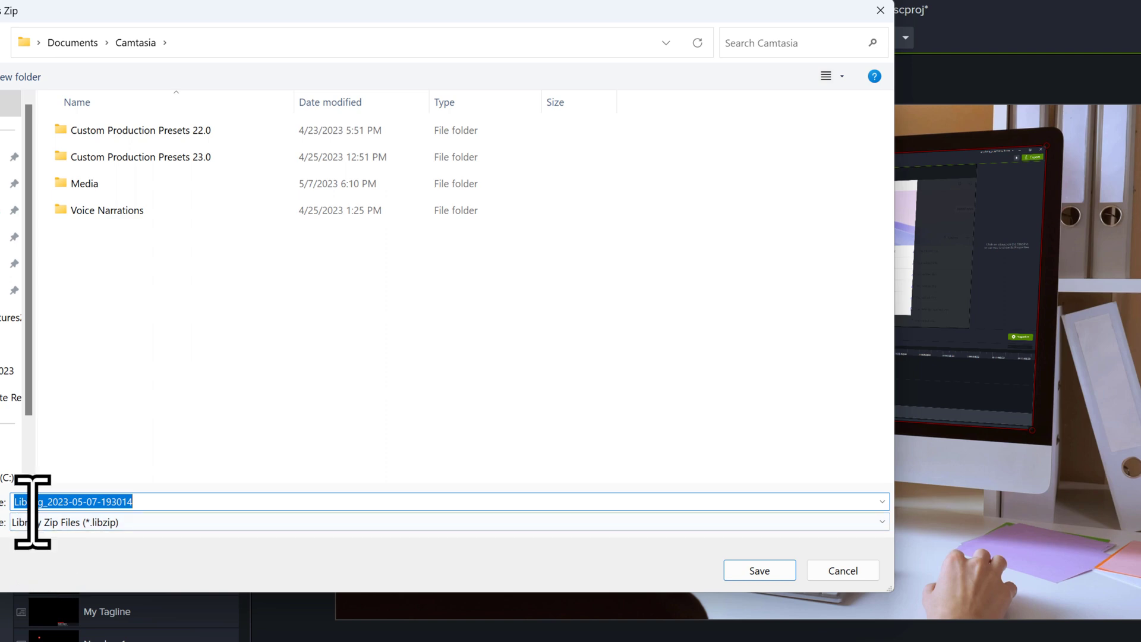
{"action": "key", "text": "Return"}
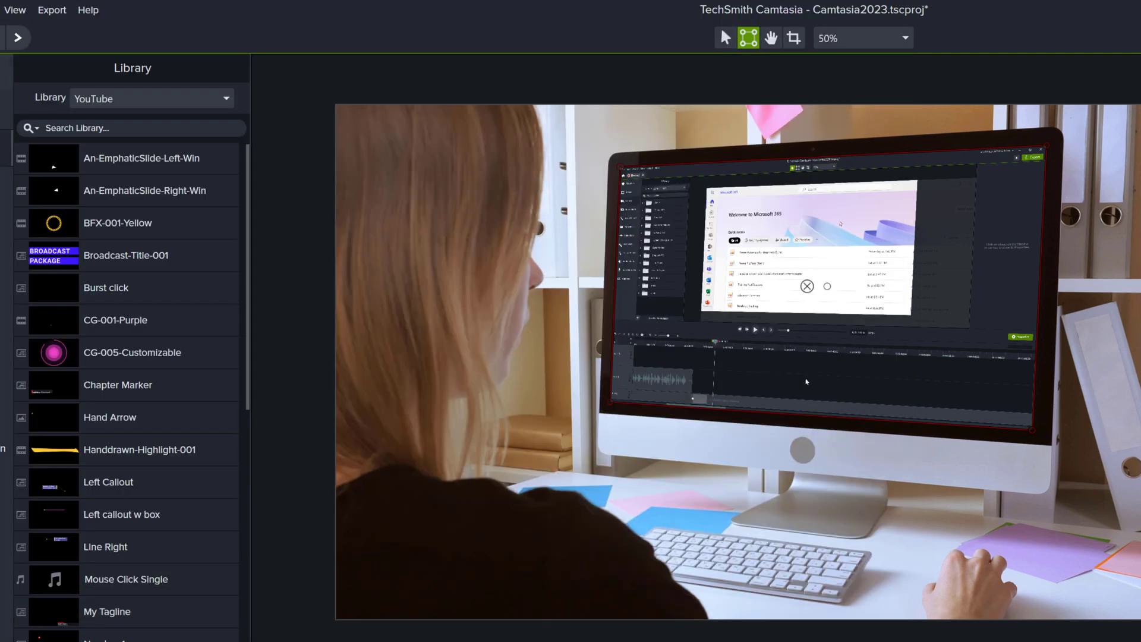
- Open the import of a zipped library from the library management options
{"action": "left_click", "coordinate": [227, 99]}
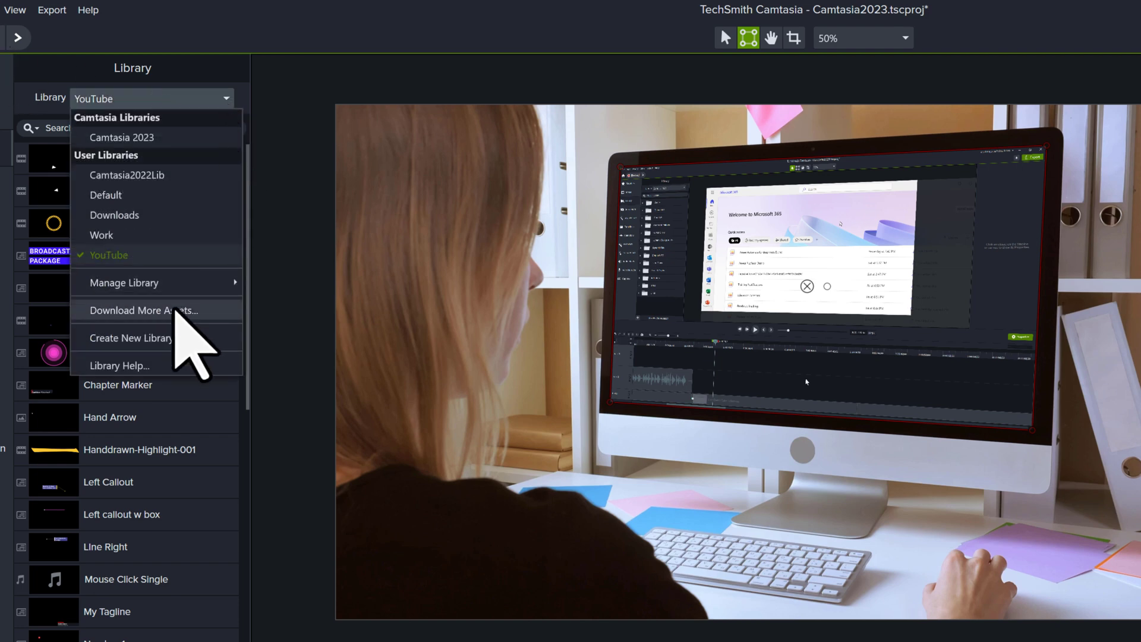
{"action": "mouse_move", "coordinate": [215, 284]}
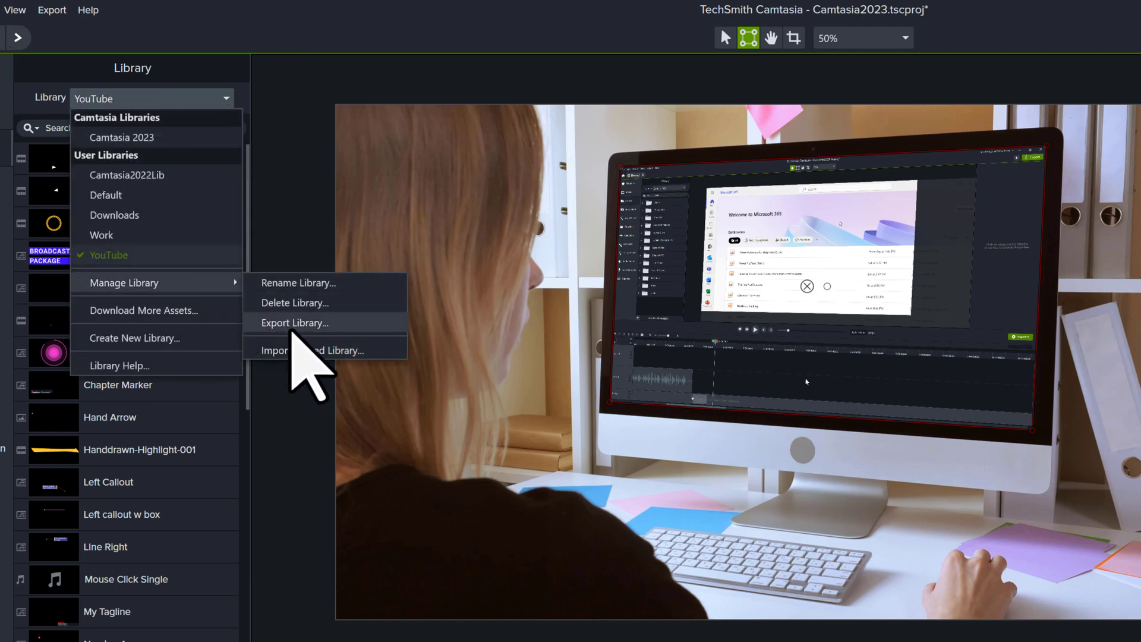
{"action": "left_click", "coordinate": [304, 351]}
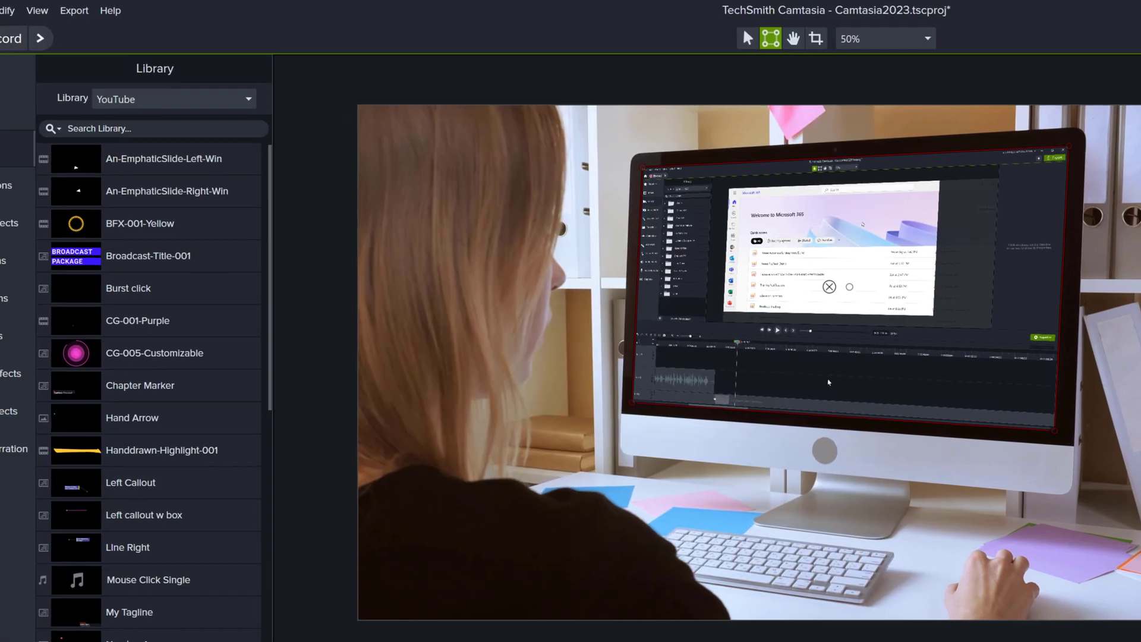
- Display the Camtasia 2023 library and the Camtasia2022Lib user library to compare their folders
{"action": "left_click", "coordinate": [246, 99]}
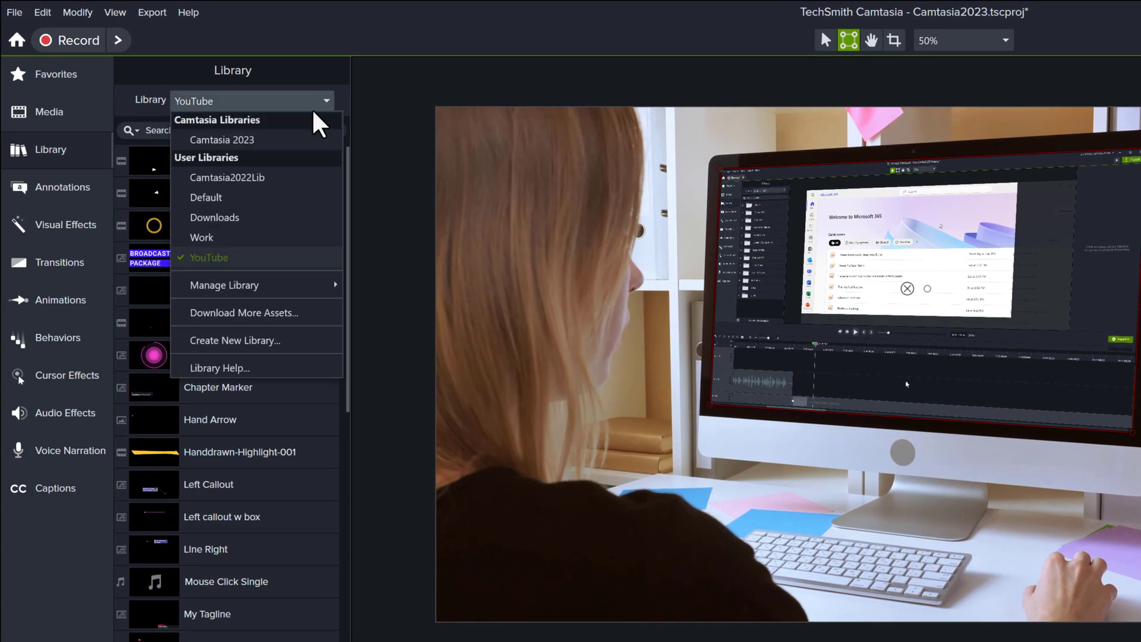
{"action": "left_click", "coordinate": [265, 141]}
{"action": "left_click", "coordinate": [318, 108]}
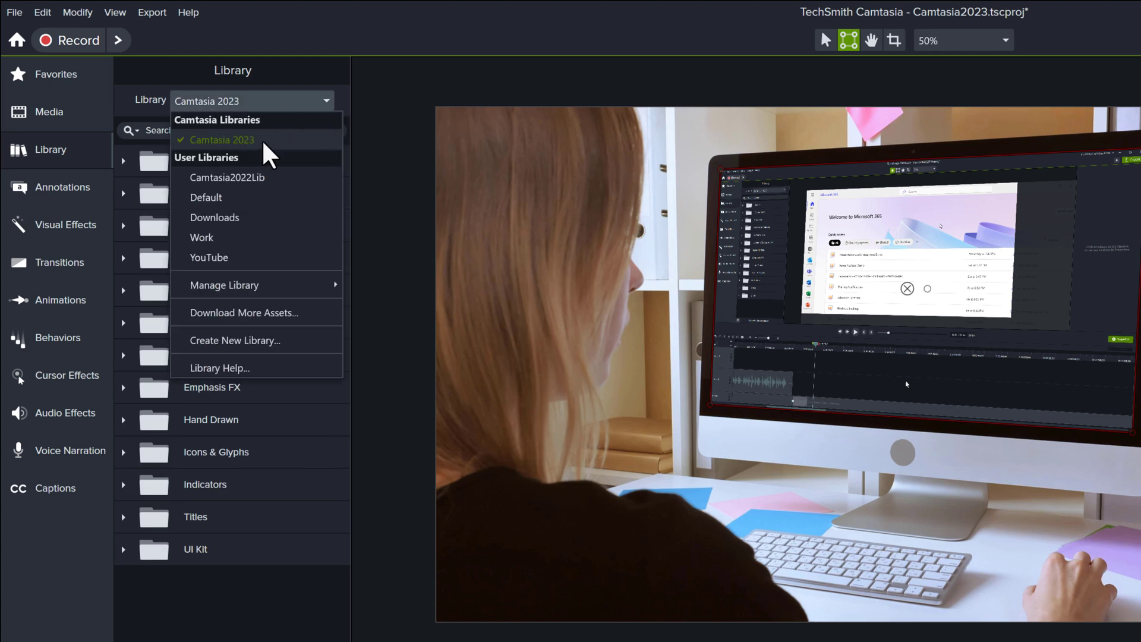
{"action": "left_click", "coordinate": [264, 177]}
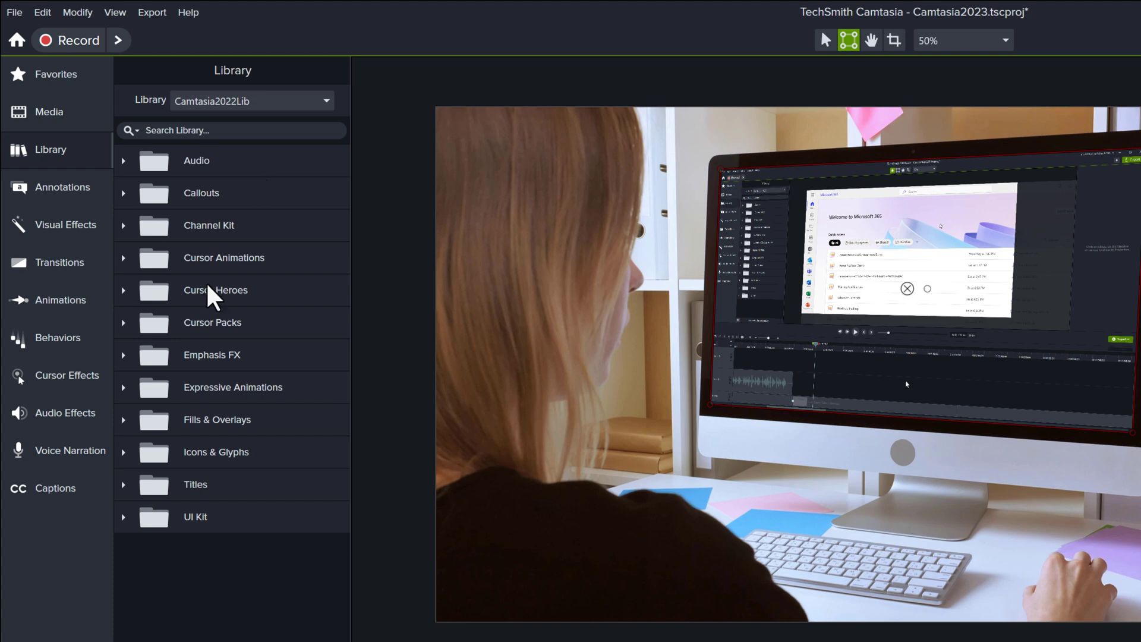